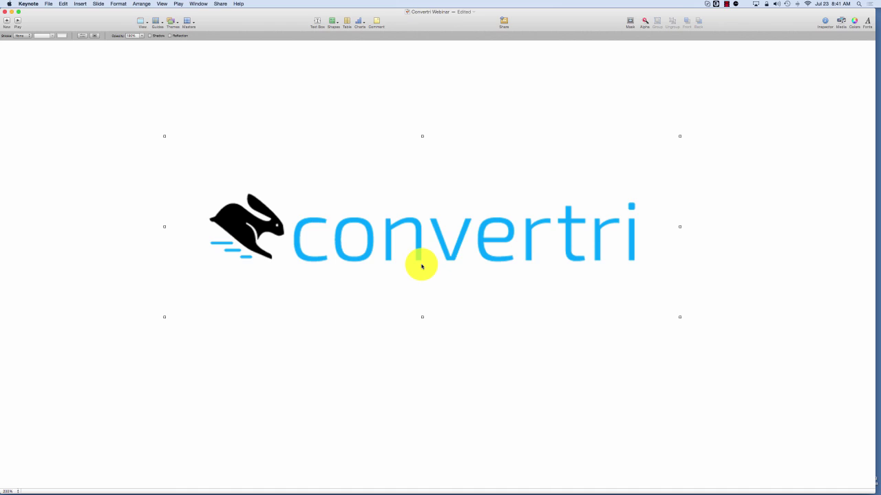
- In Chrome, open the jbtester.convertri.com site and its Subs test funnel
{"action": "key", "text": "super+Tab"}
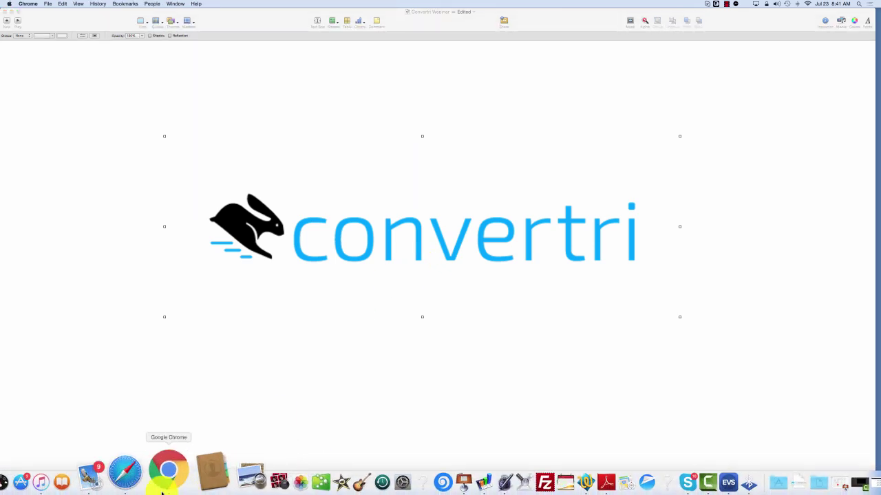
{"action": "left_click", "coordinate": [174, 474]}
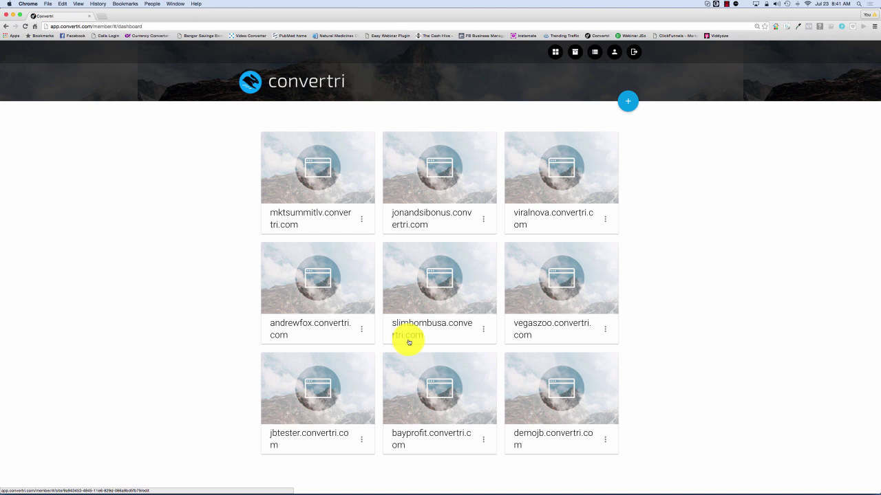
{"action": "left_click", "coordinate": [308, 406]}
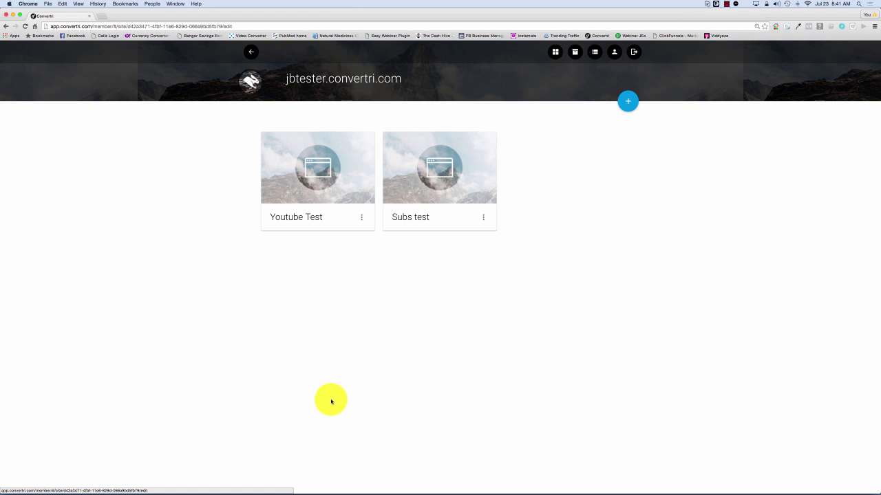
{"action": "left_click", "coordinate": [438, 183]}
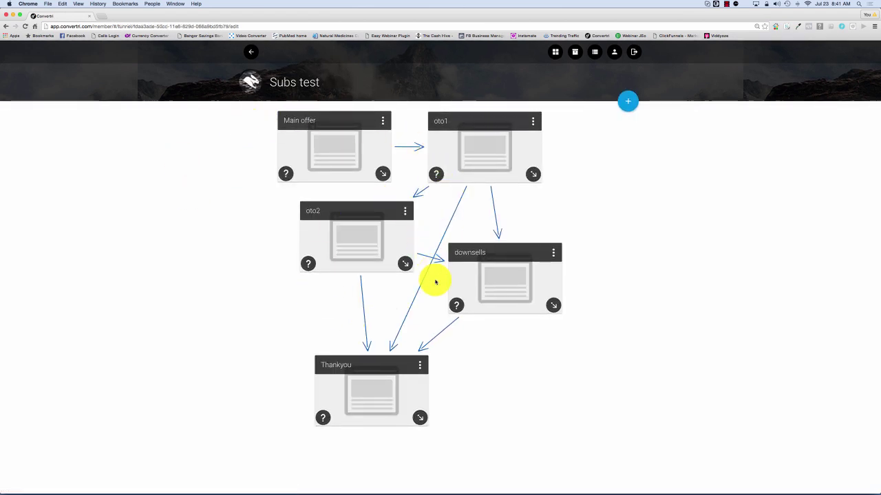
- Drop an Image element onto the Main offer page and upload speed test image.jpg
{"action": "left_click", "coordinate": [333, 152]}
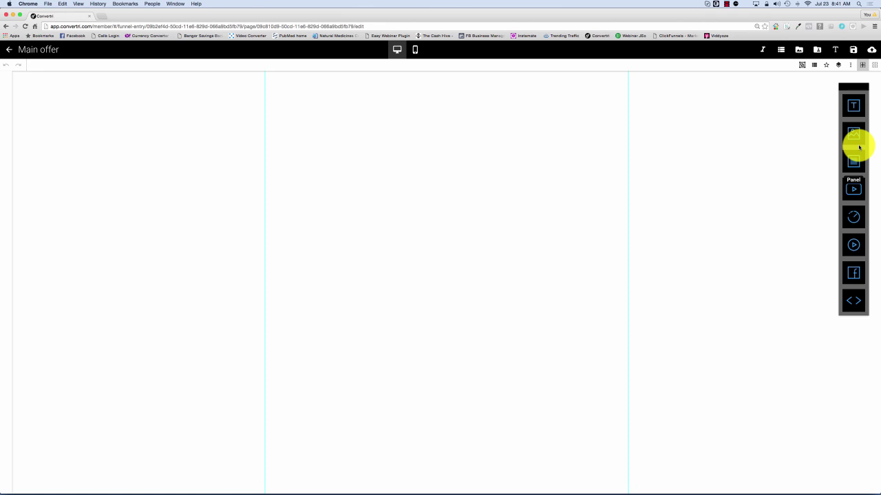
{"action": "left_click_drag", "start_coordinate": [854, 136], "coordinate": [311, 217]}
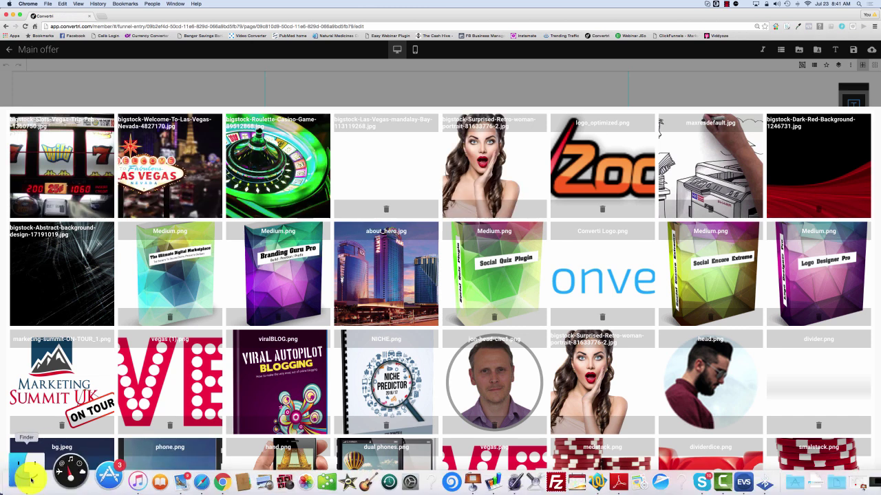
{"action": "left_click", "coordinate": [31, 479]}
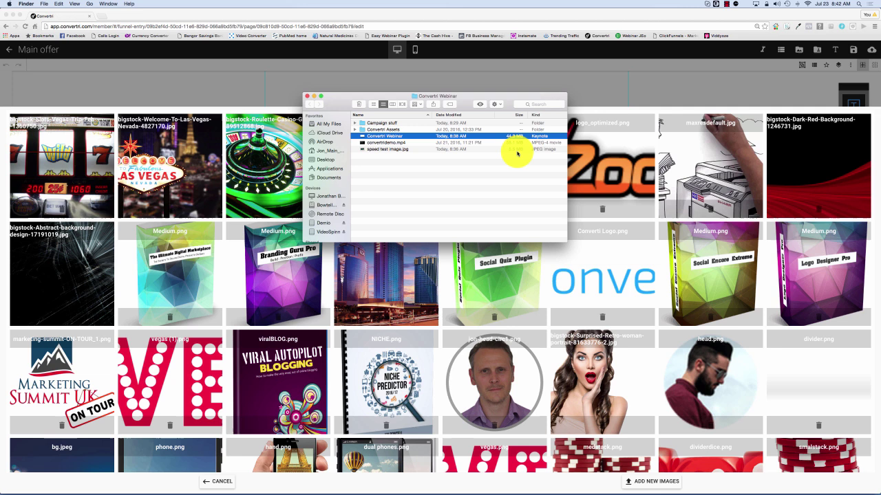
{"action": "left_click", "coordinate": [389, 149]}
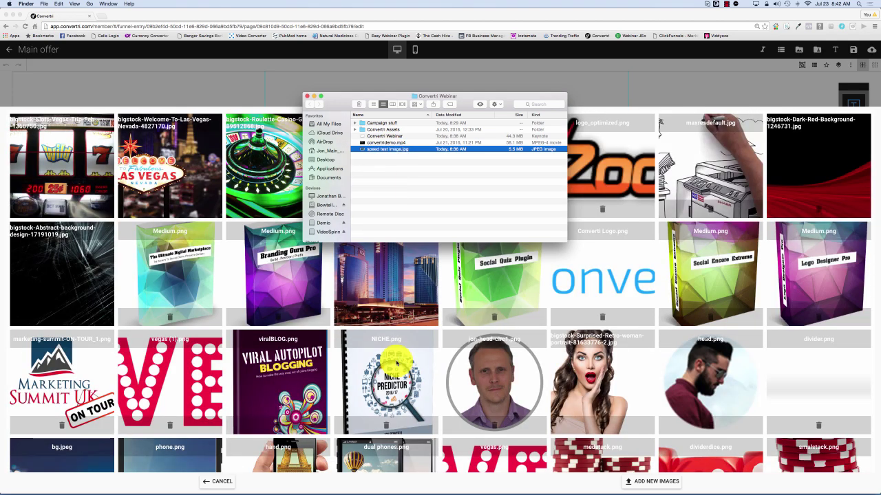
{"action": "left_click", "coordinate": [307, 96]}
{"action": "scroll", "coordinate": [454, 263], "scroll_direction": "down", "scroll_amount": 15}
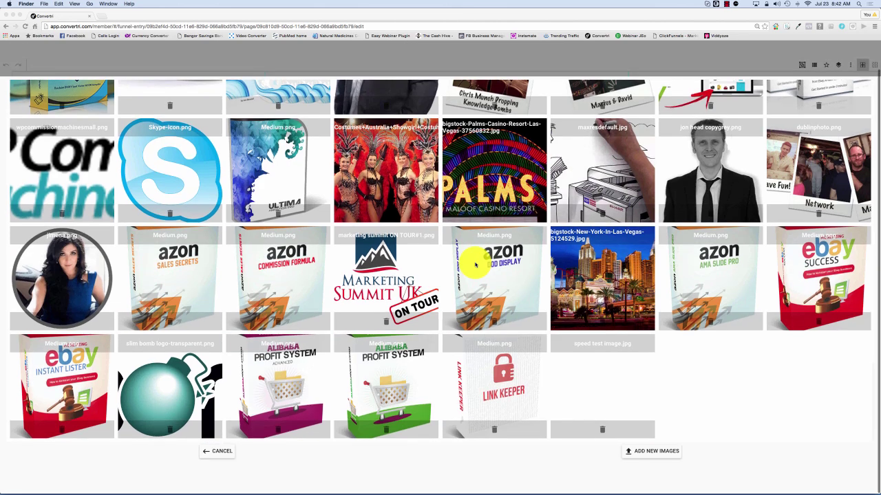
- Insert the speed test image at the page top, set it Full Width, and stretch it tall
{"action": "left_click", "coordinate": [603, 387]}
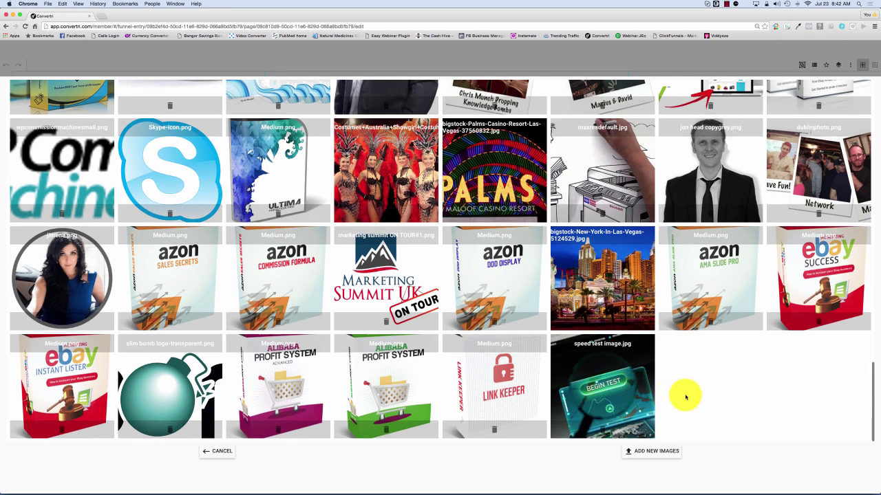
{"action": "left_click", "coordinate": [605, 391]}
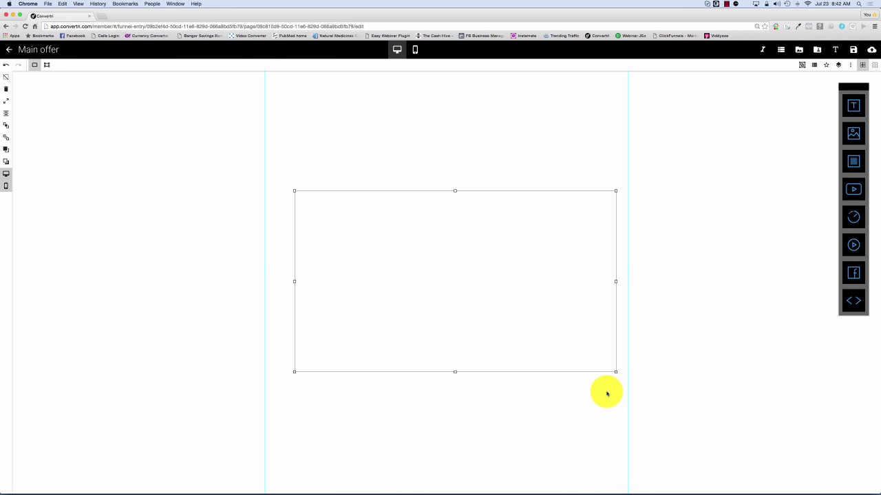
{"action": "left_click_drag", "start_coordinate": [507, 289], "coordinate": [482, 171]}
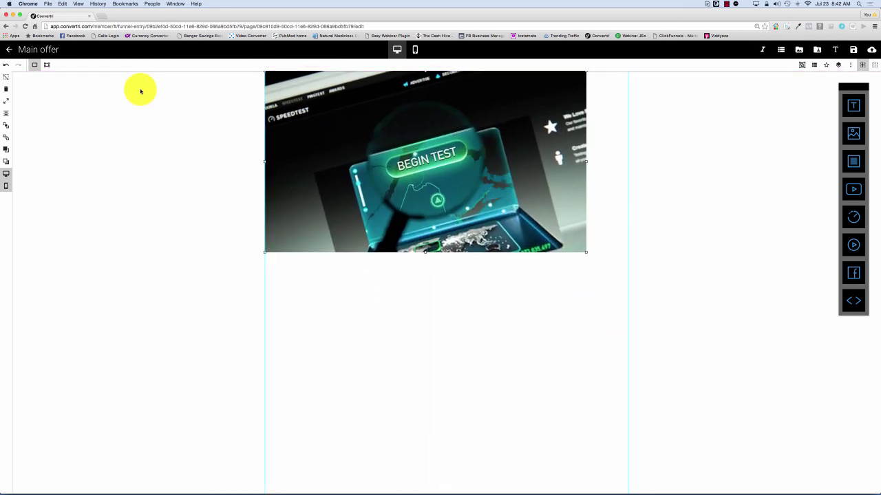
{"action": "left_click", "coordinate": [7, 102]}
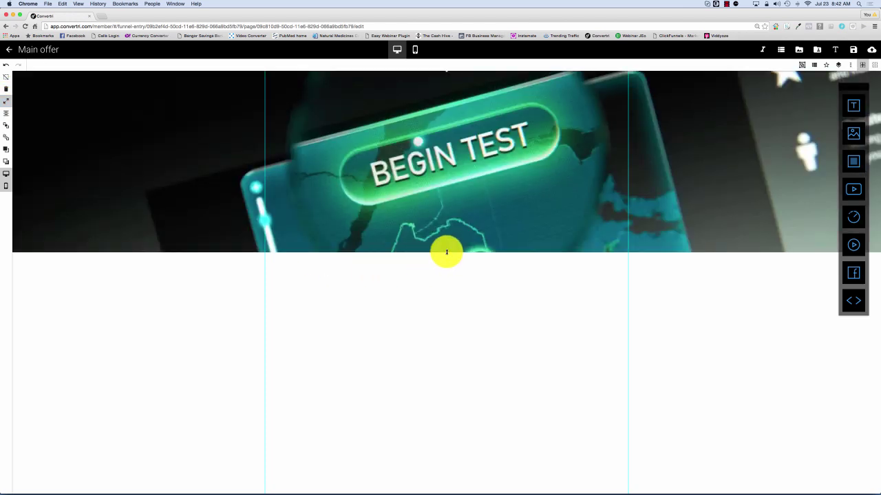
{"action": "left_click_drag", "start_coordinate": [447, 252], "coordinate": [448, 488]}
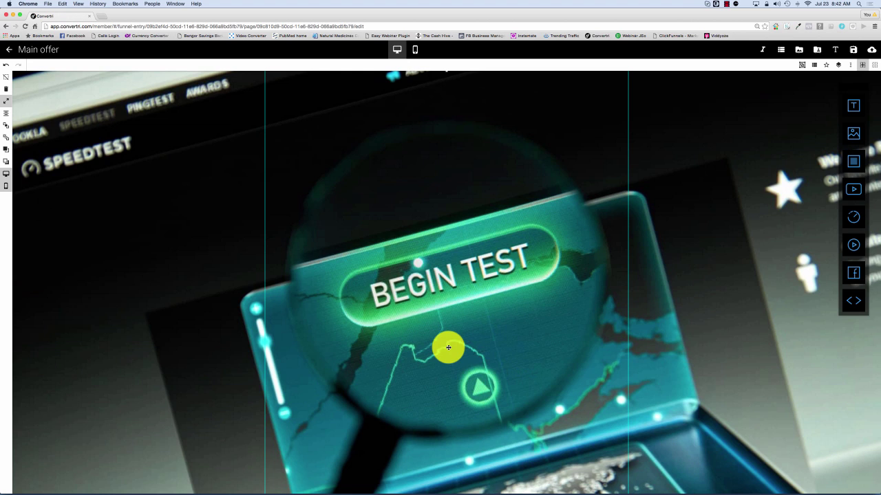
- Save the Main offer page and publish it at the path 'tspeedtest'
{"action": "left_click", "coordinate": [855, 52]}
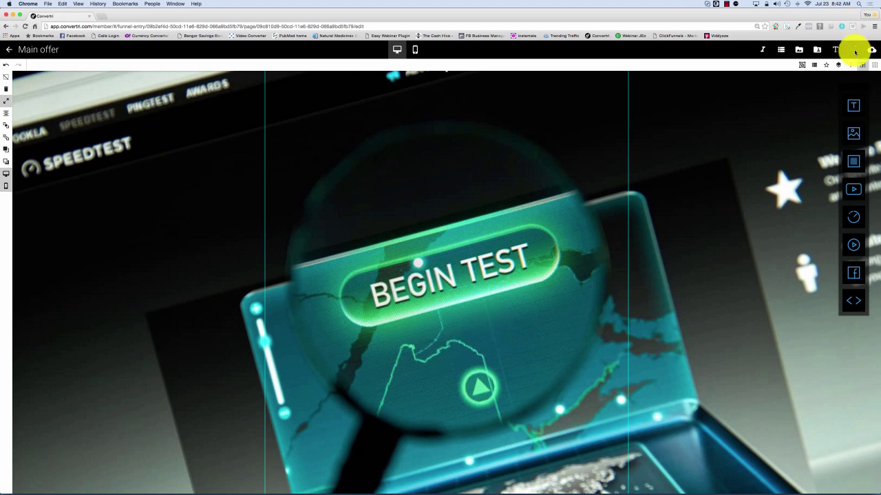
{"action": "left_click", "coordinate": [872, 50]}
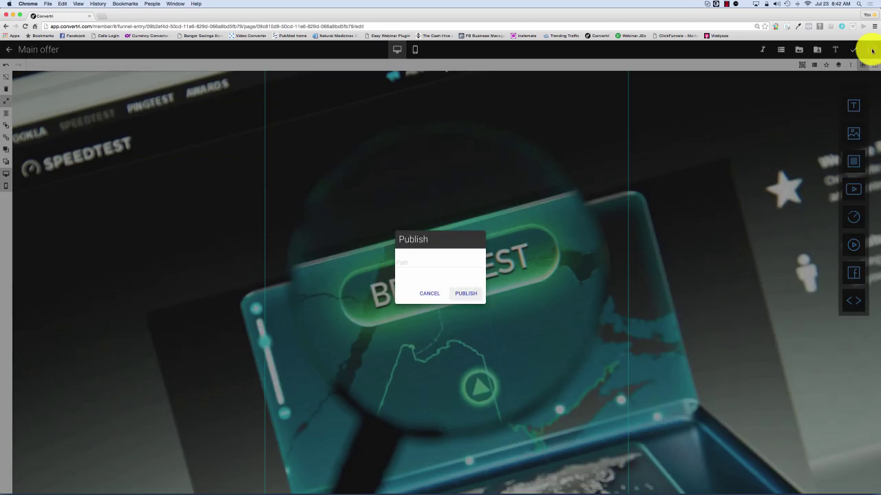
{"action": "left_click", "coordinate": [415, 259]}
{"action": "type", "text": "t"}
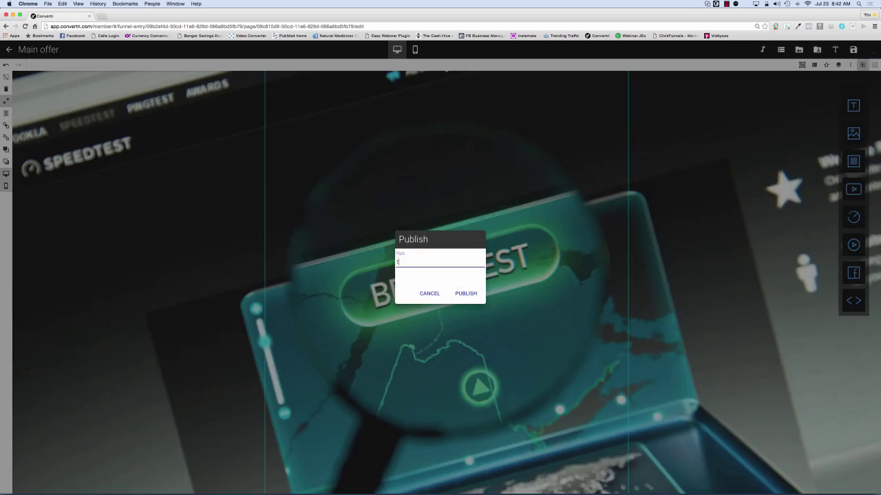
{"action": "type", "text": "speedtest"}
{"action": "left_click", "coordinate": [466, 294]}
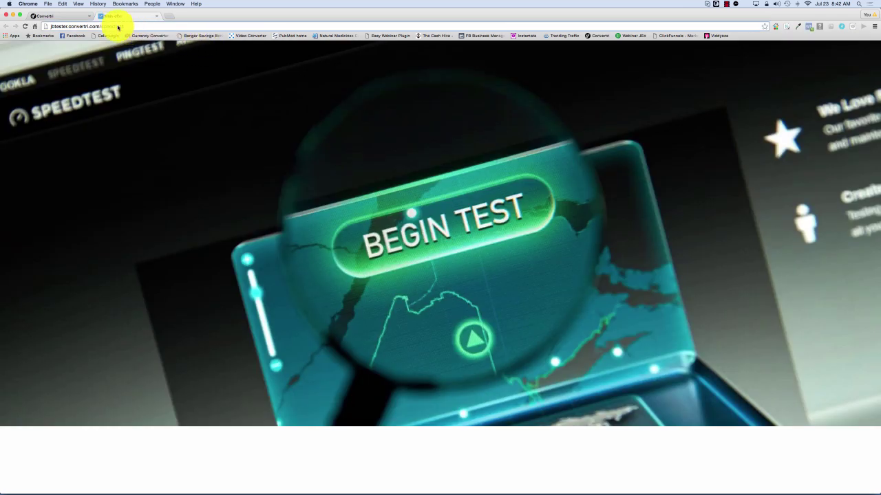
- Select the published Convertri page's web address in the address bar
{"action": "left_click", "coordinate": [117, 28]}
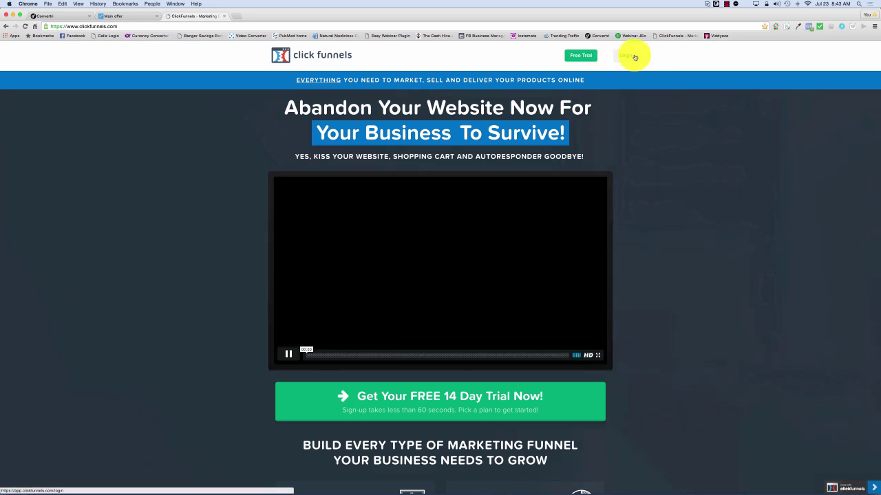
- Sign in to ClickFunnels and scroll down the funnel list to reach Eternal Pen
{"action": "left_click", "coordinate": [634, 57]}
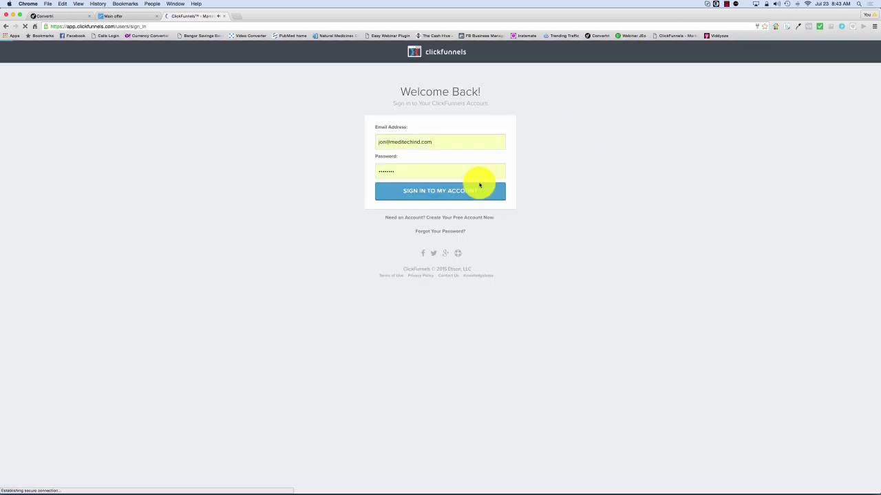
{"action": "left_click", "coordinate": [439, 194]}
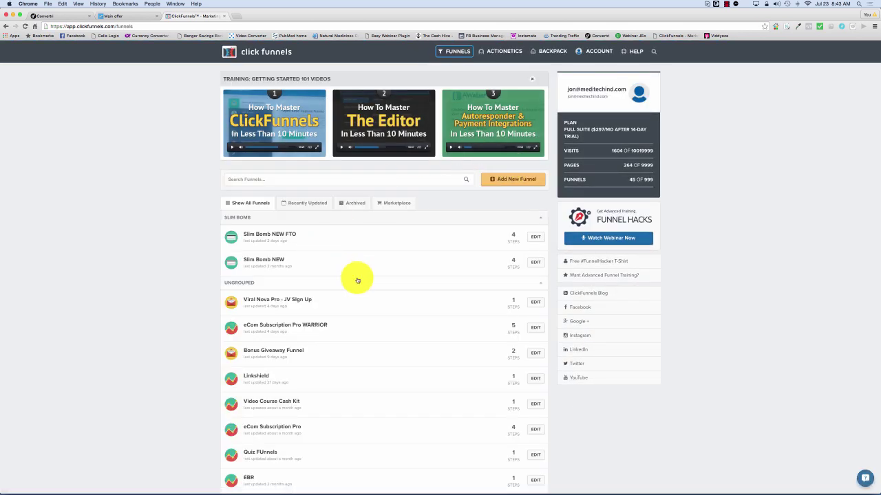
{"action": "scroll", "coordinate": [344, 290], "scroll_direction": "down", "scroll_amount": 1}
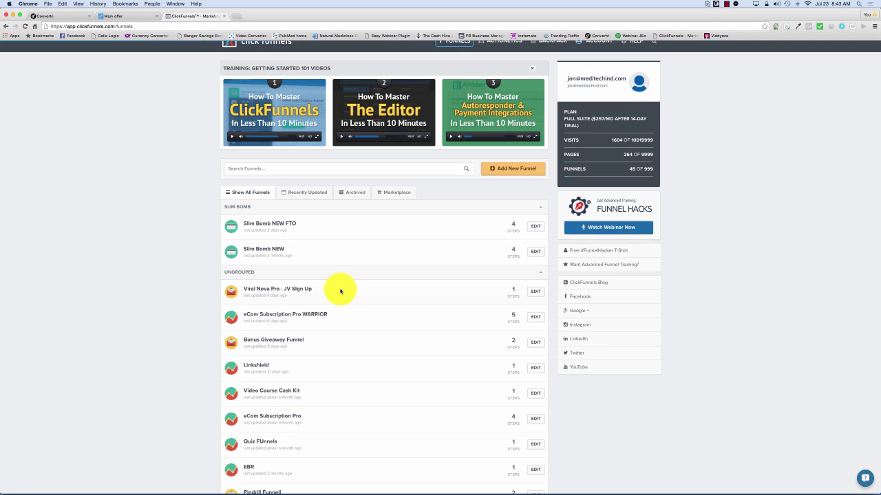
{"action": "scroll", "coordinate": [340, 291], "scroll_direction": "down", "scroll_amount": 8}
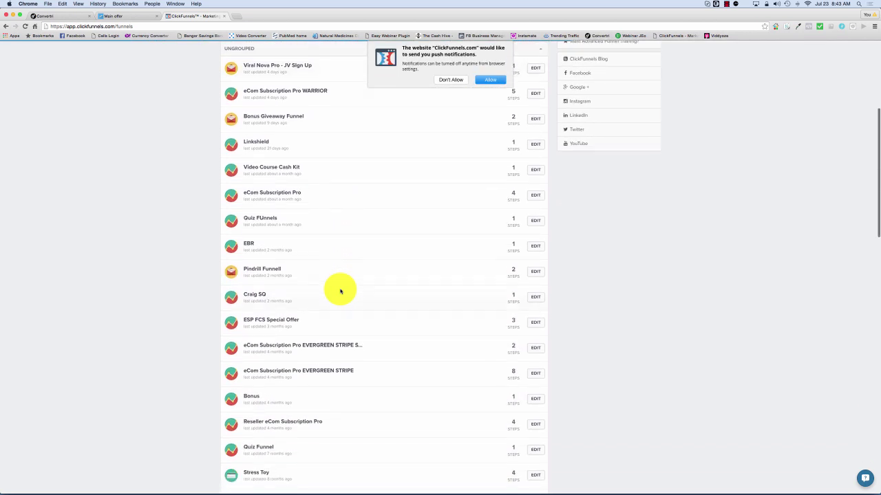
{"action": "scroll", "coordinate": [340, 291], "scroll_direction": "down", "scroll_amount": 4}
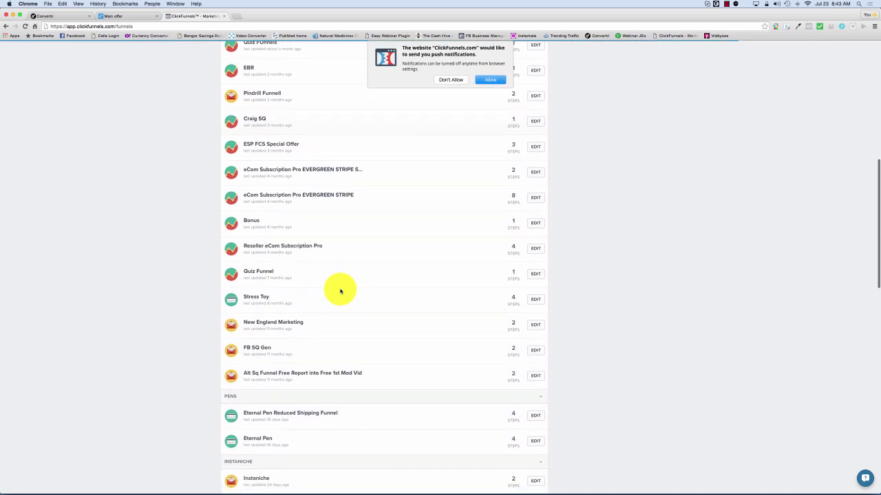
{"action": "scroll", "coordinate": [340, 291], "scroll_direction": "down", "scroll_amount": 3}
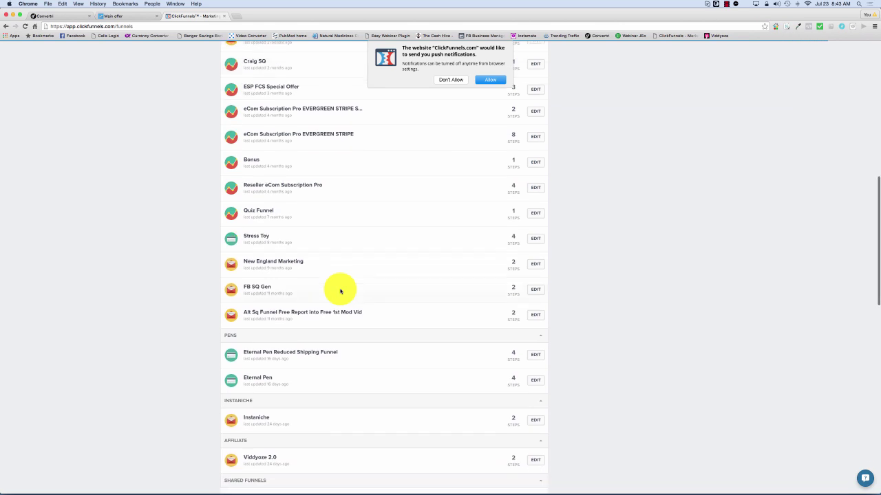
{"action": "scroll", "coordinate": [340, 291], "scroll_direction": "down", "scroll_amount": 1}
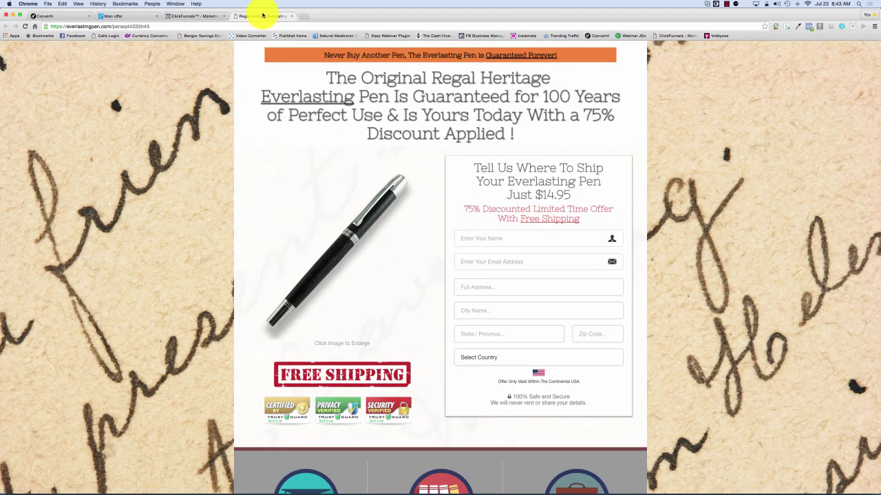
- Return to the Eternal Pen funnel, handle the notification prompts, and open Other Funnel Steps
{"action": "left_click", "coordinate": [294, 15]}
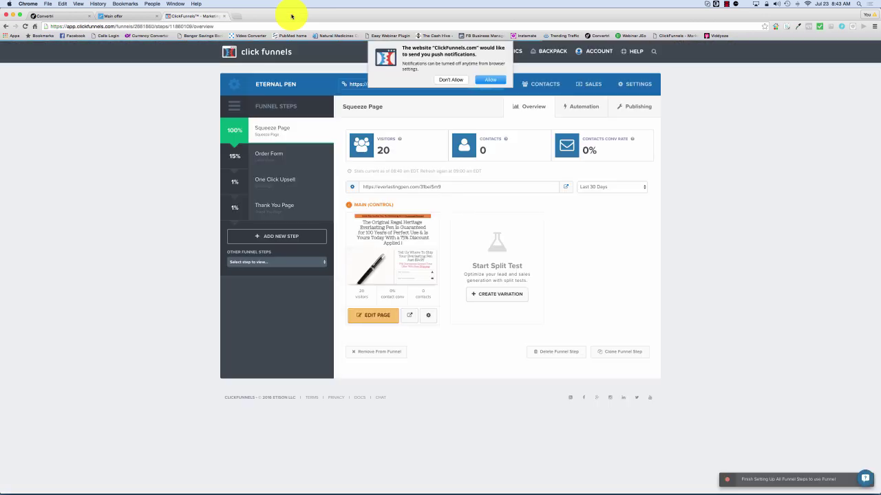
{"action": "left_click", "coordinate": [492, 81]}
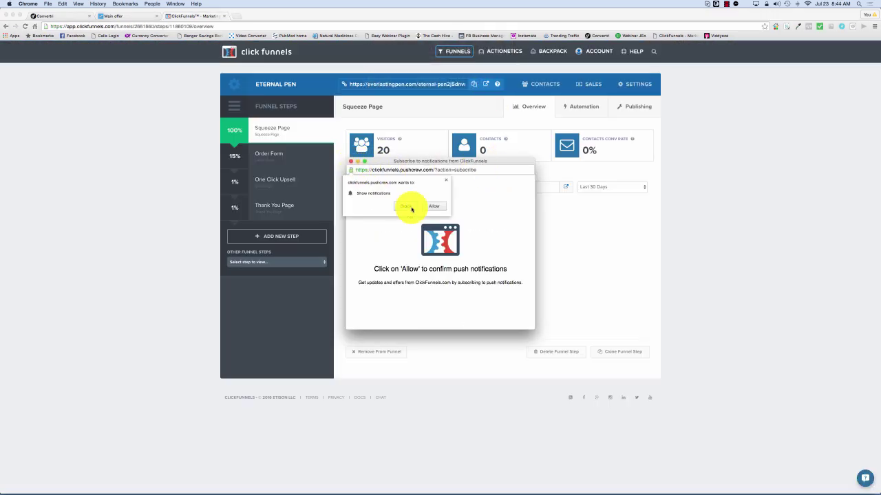
{"action": "left_click", "coordinate": [436, 206]}
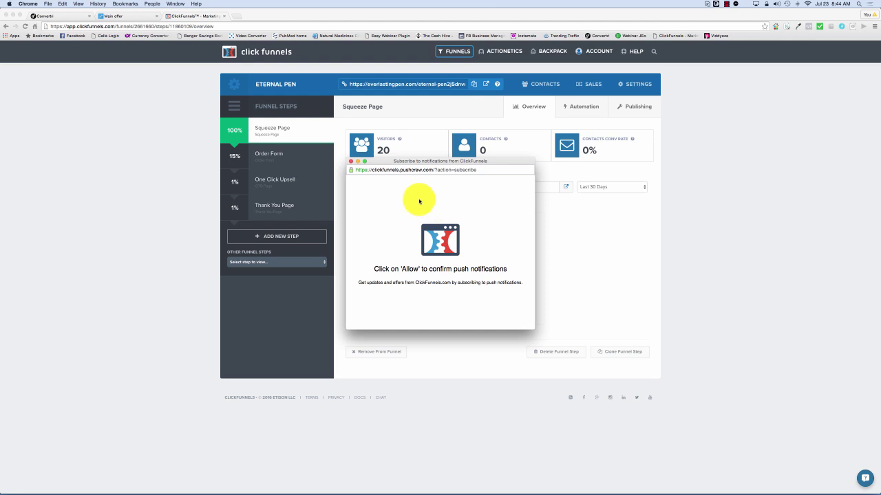
{"action": "left_click", "coordinate": [350, 162]}
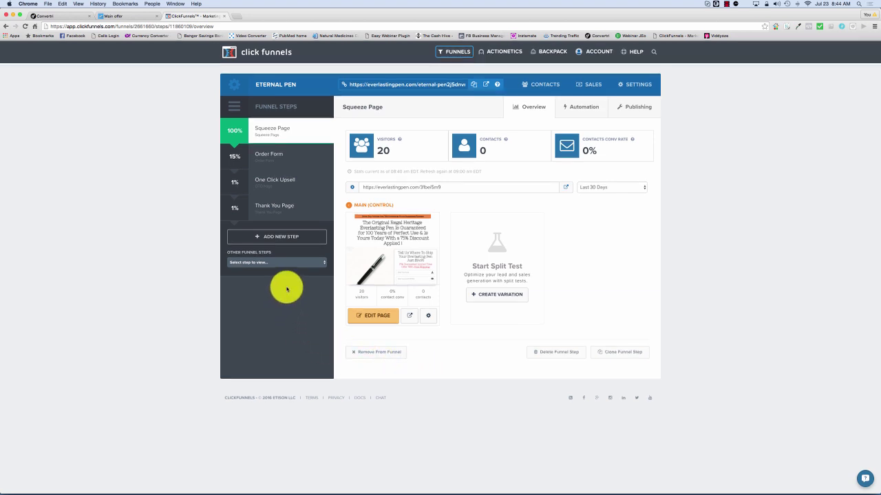
{"action": "left_click", "coordinate": [291, 262]}
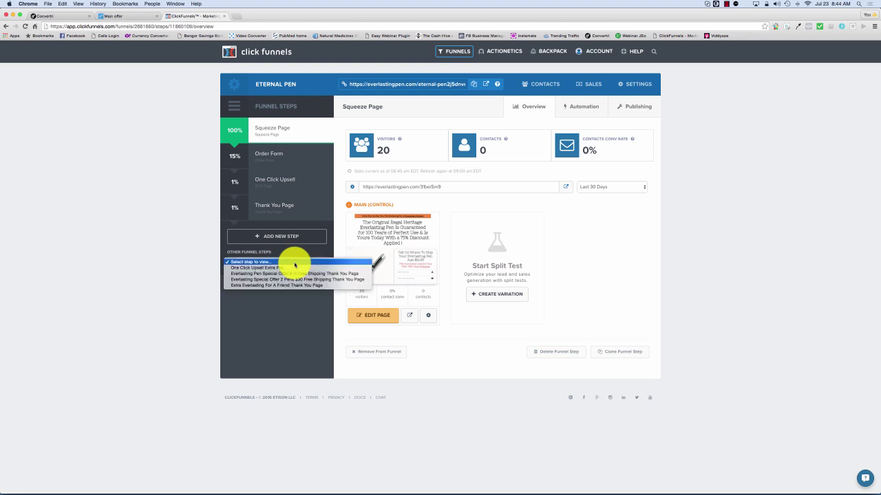
- Create a funnel step named speedtest with a blank domain and path speedtest
{"action": "left_click", "coordinate": [291, 237]}
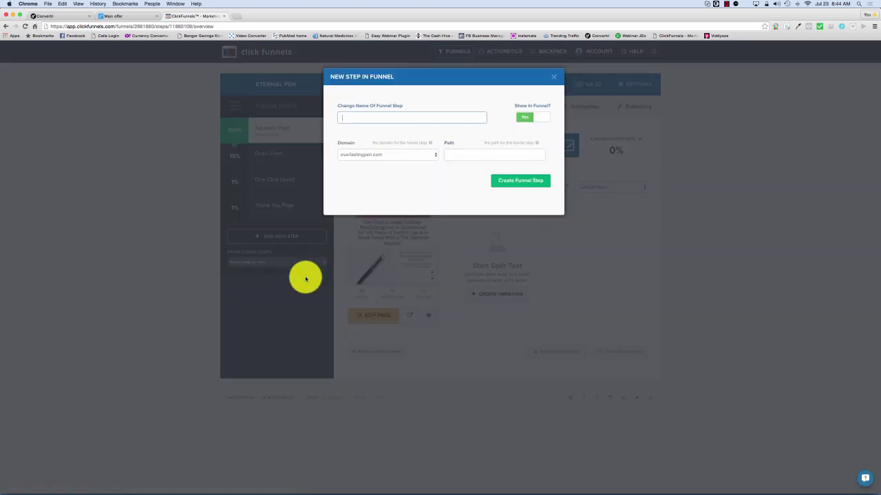
{"action": "type", "text": "speedtest"}
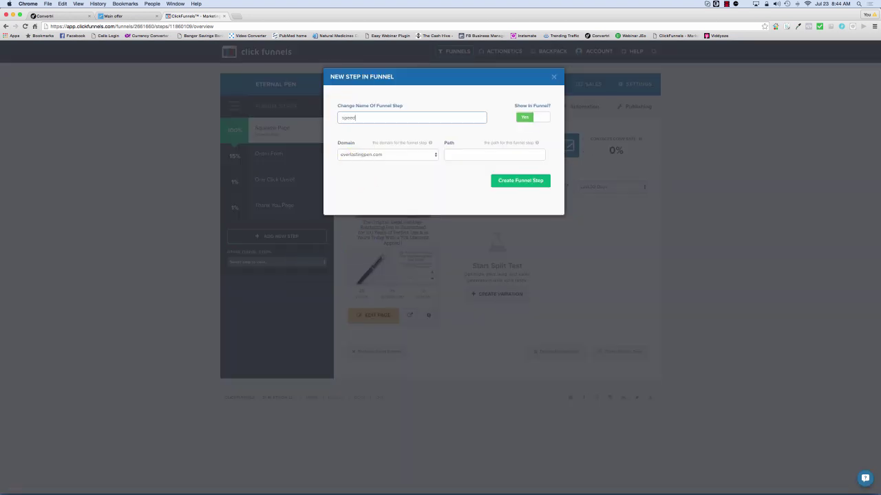
{"action": "left_click", "coordinate": [425, 163]}
{"action": "left_click", "coordinate": [435, 159]}
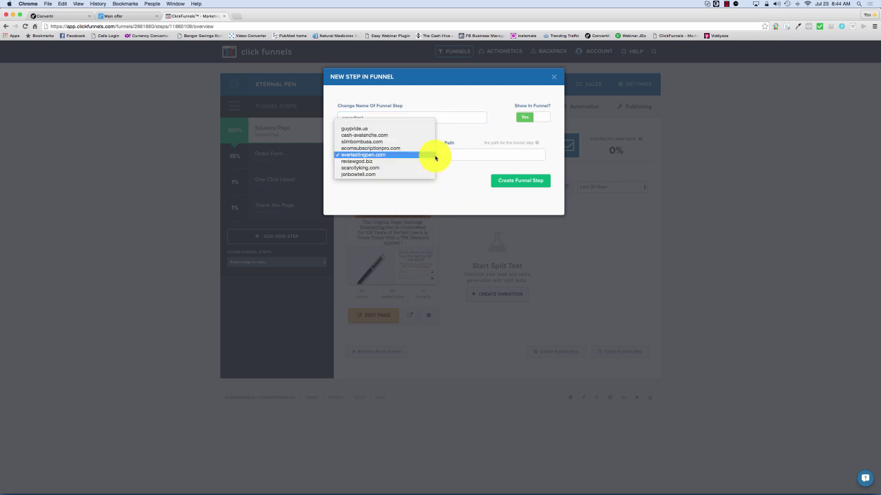
{"action": "left_click", "coordinate": [415, 122]}
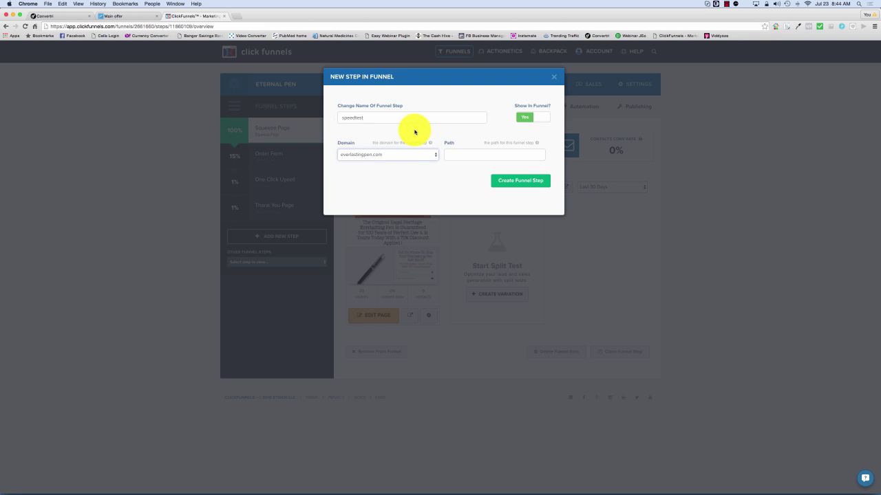
{"action": "left_click", "coordinate": [477, 157]}
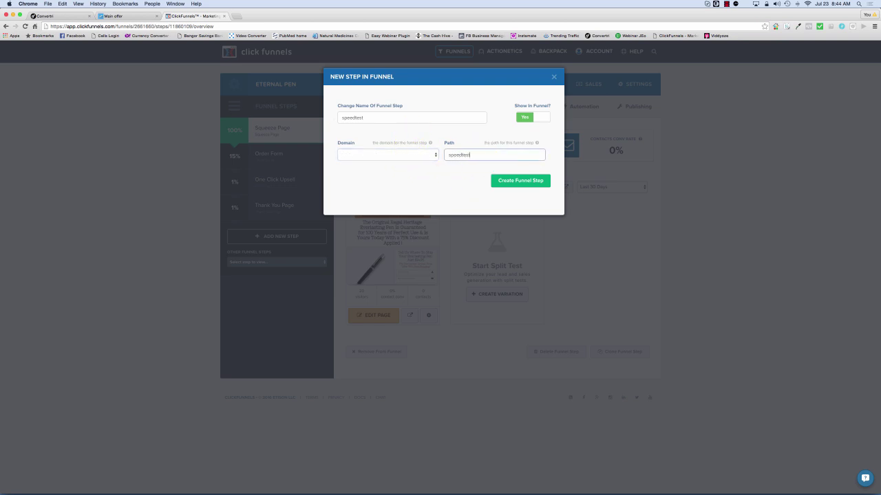
{"action": "type", "text": "speedtest"}
{"action": "left_click", "coordinate": [515, 181]}
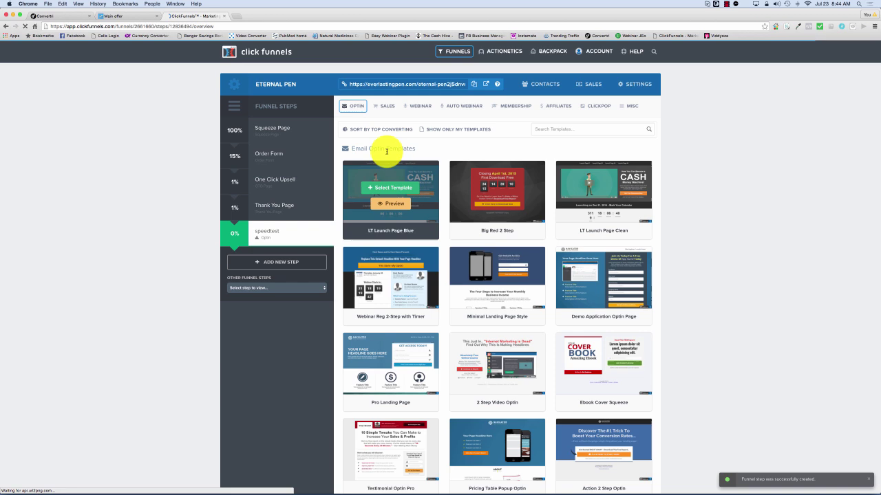
- Choose the Optin Blank Start template, at the bottom of the list, for the speedtest step
{"action": "scroll", "coordinate": [507, 315], "scroll_direction": "down", "scroll_amount": 15}
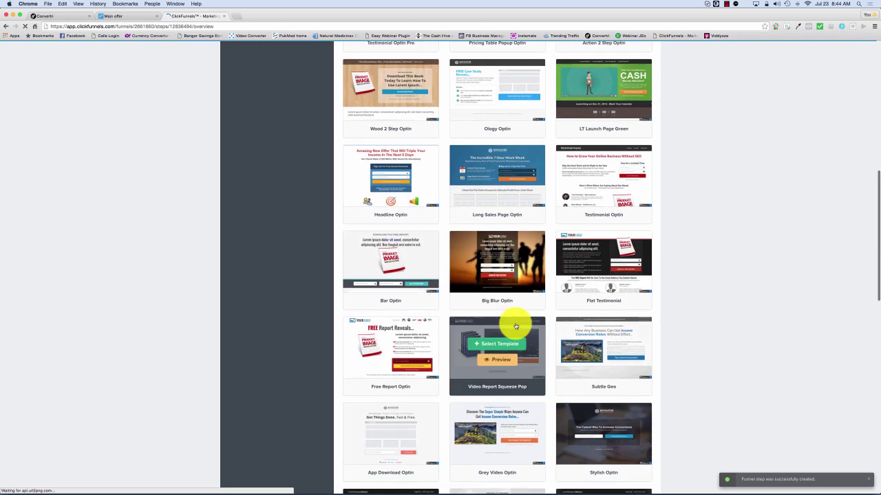
{"action": "scroll", "coordinate": [514, 325], "scroll_direction": "down", "scroll_amount": 10}
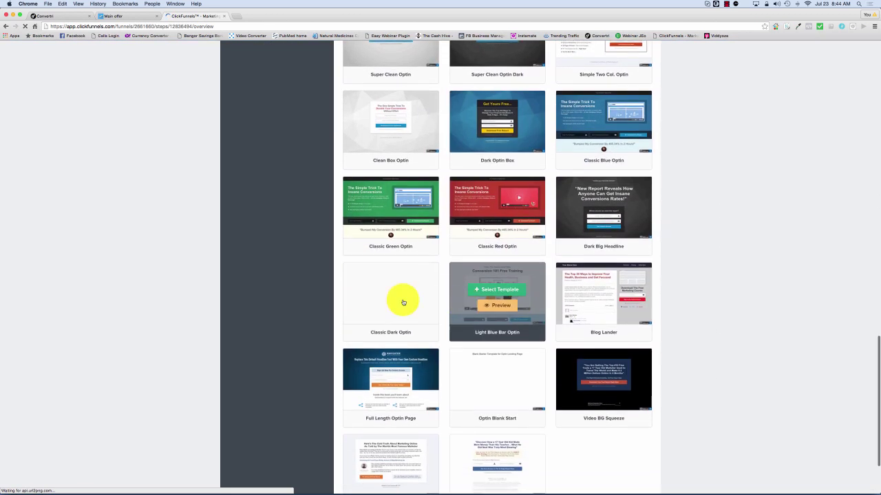
{"action": "scroll", "coordinate": [389, 291], "scroll_direction": "down", "scroll_amount": 3}
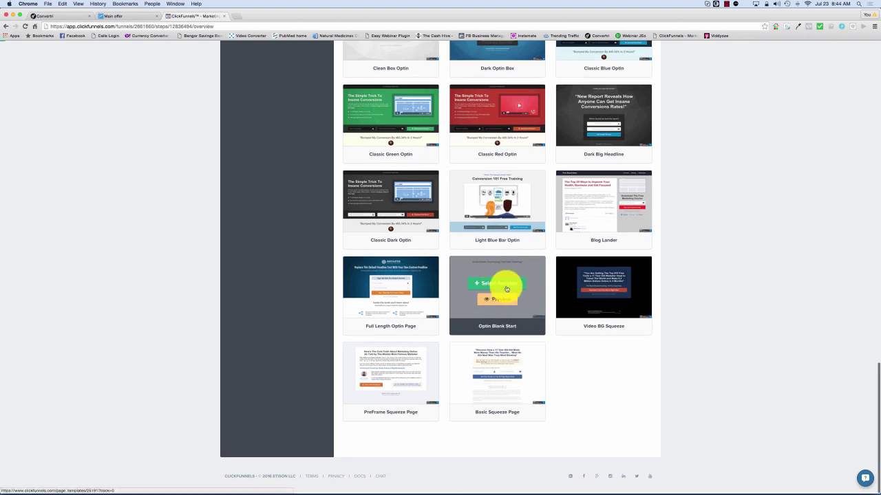
{"action": "left_click", "coordinate": [497, 284]}
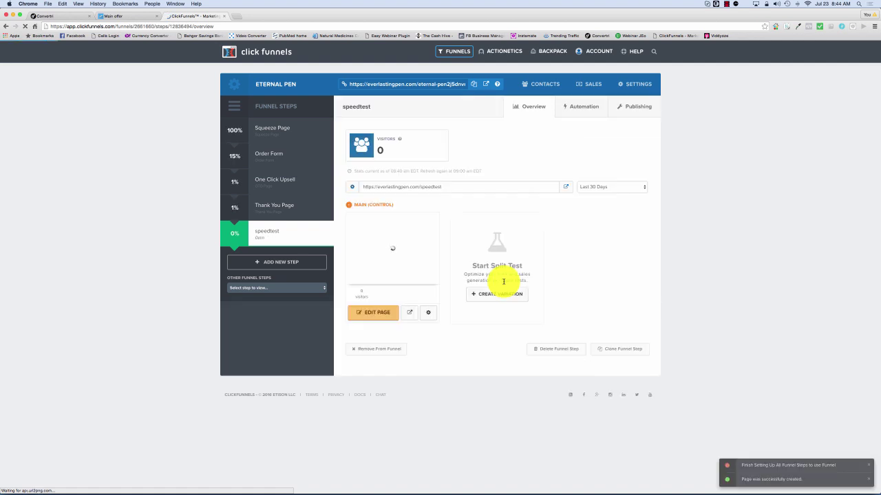
- Edit the speedtest page and trash its placeholder headline after checking its settings
{"action": "left_click", "coordinate": [379, 314]}
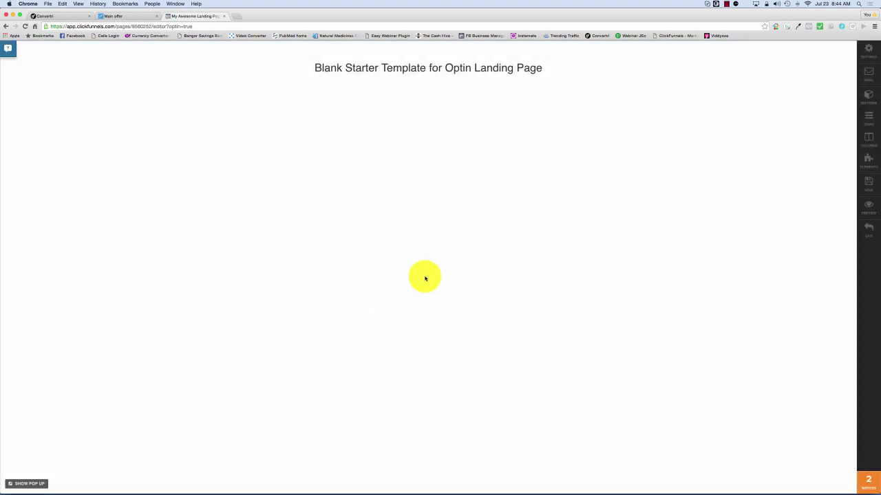
{"action": "left_click", "coordinate": [431, 67]}
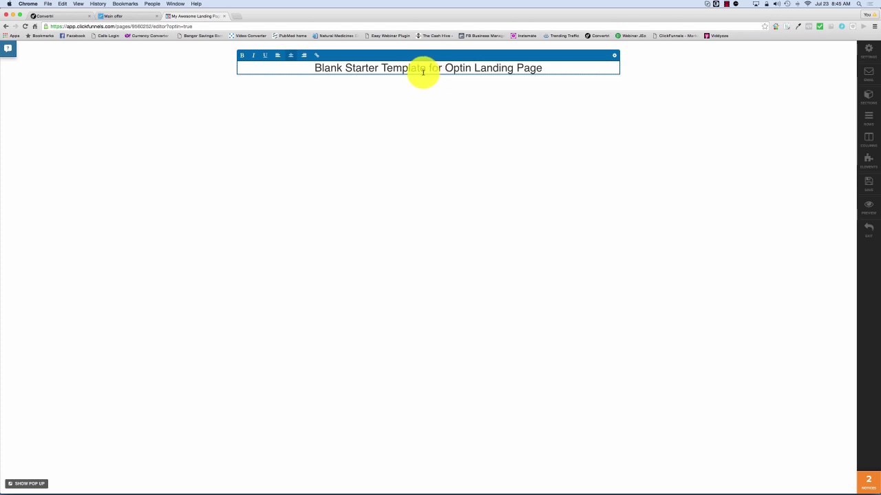
{"action": "left_click", "coordinate": [605, 62]}
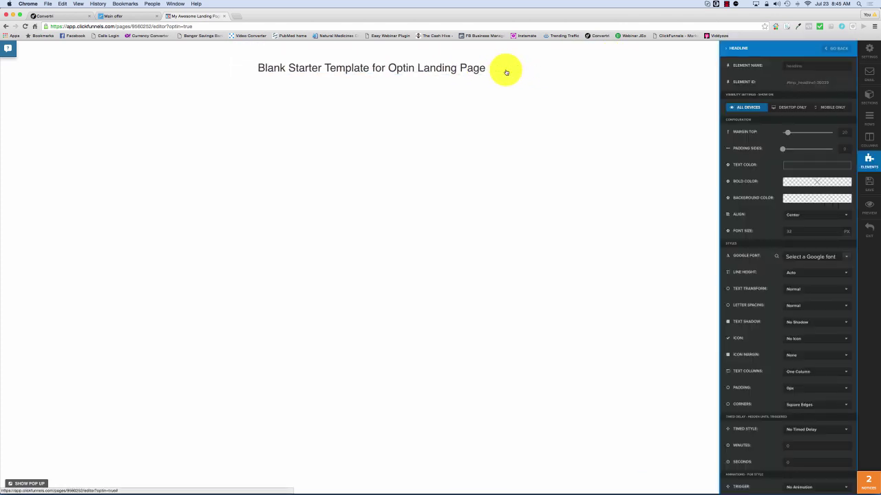
{"action": "left_click", "coordinate": [430, 86]}
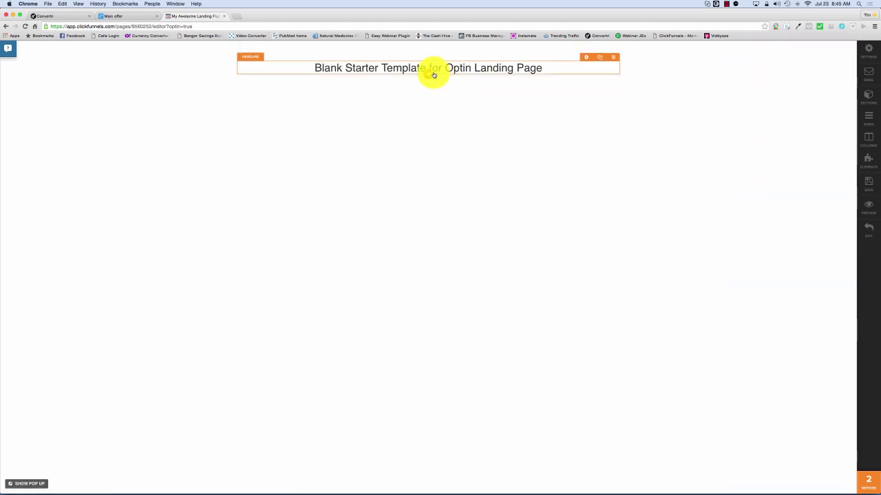
{"action": "left_click", "coordinate": [614, 59]}
- Replace the deleted headline with a Single Image element and open its image library
{"action": "left_click", "coordinate": [493, 159]}
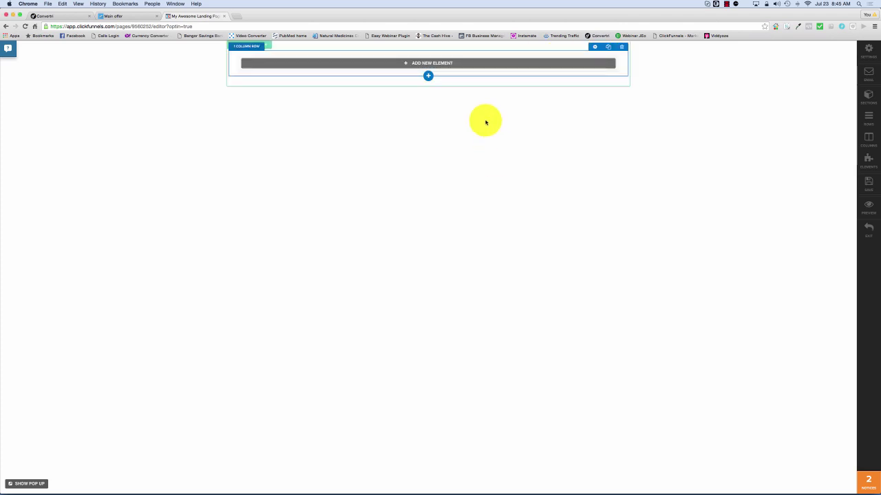
{"action": "left_click", "coordinate": [467, 67]}
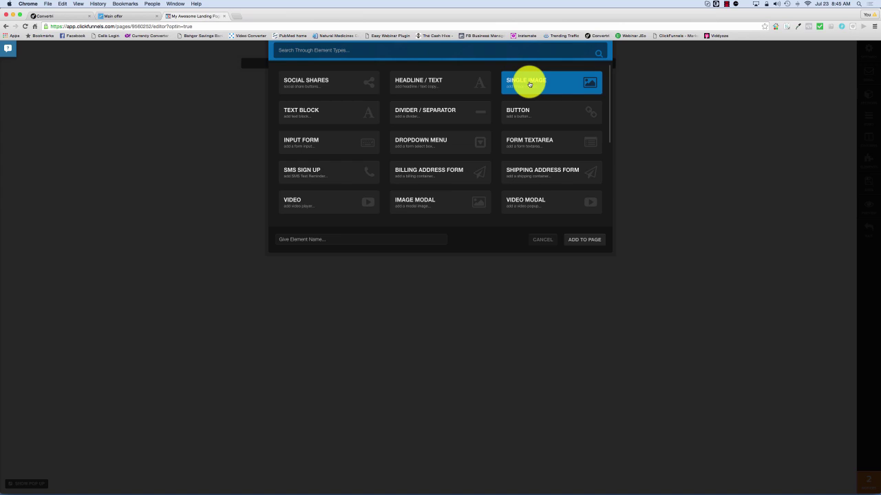
{"action": "left_click", "coordinate": [584, 239]}
{"action": "left_click", "coordinate": [446, 90]}
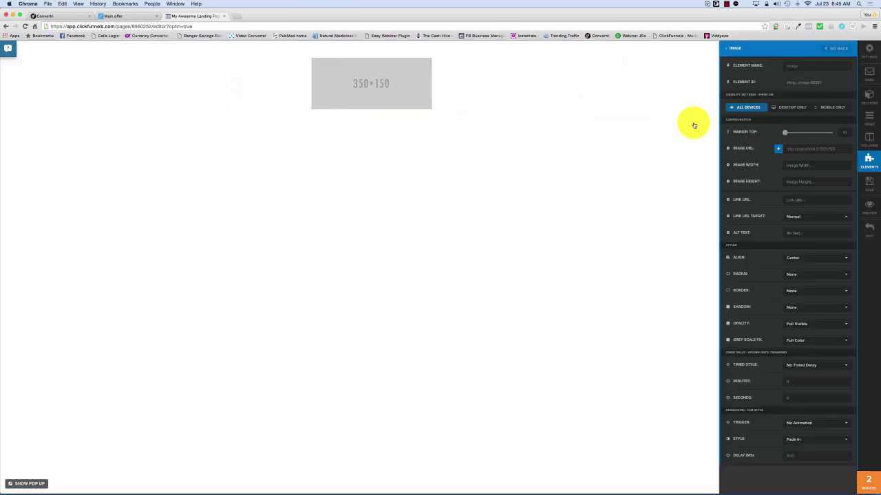
{"action": "left_click", "coordinate": [779, 149]}
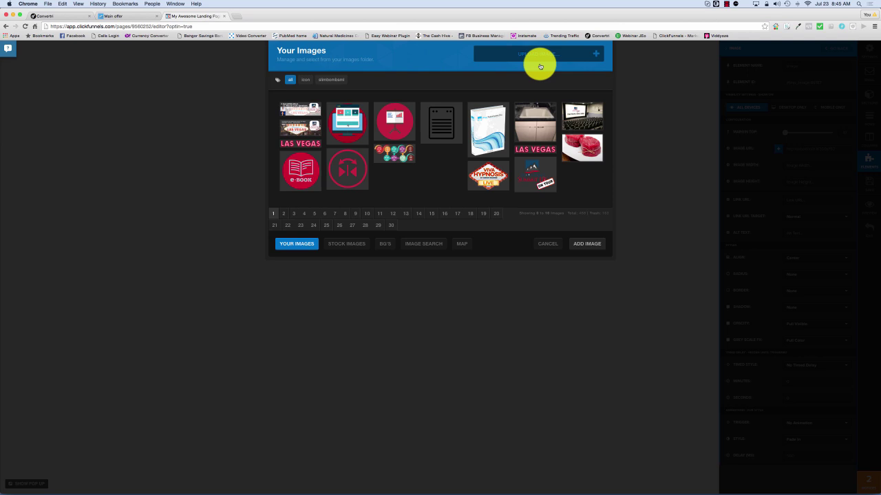
- Upload speed test image.jpg from Desktop > Convertri Webinar and add it as the page image
{"action": "left_click", "coordinate": [540, 66]}
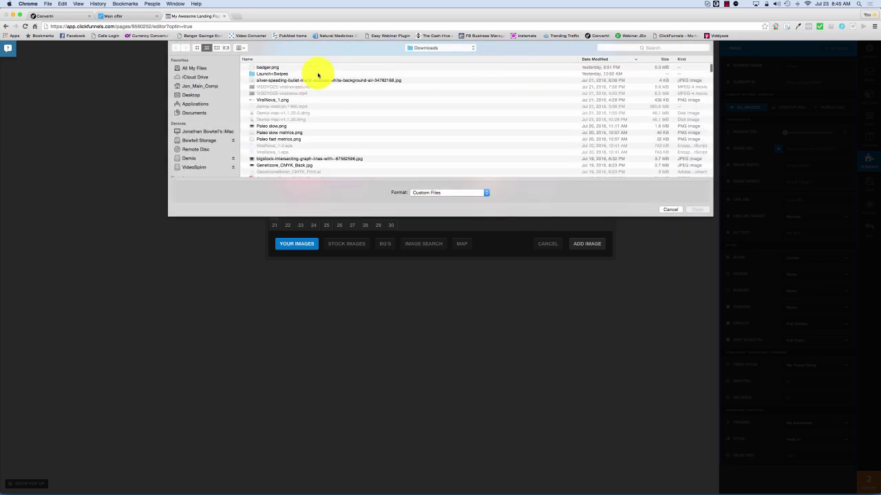
{"action": "left_click", "coordinate": [185, 94]}
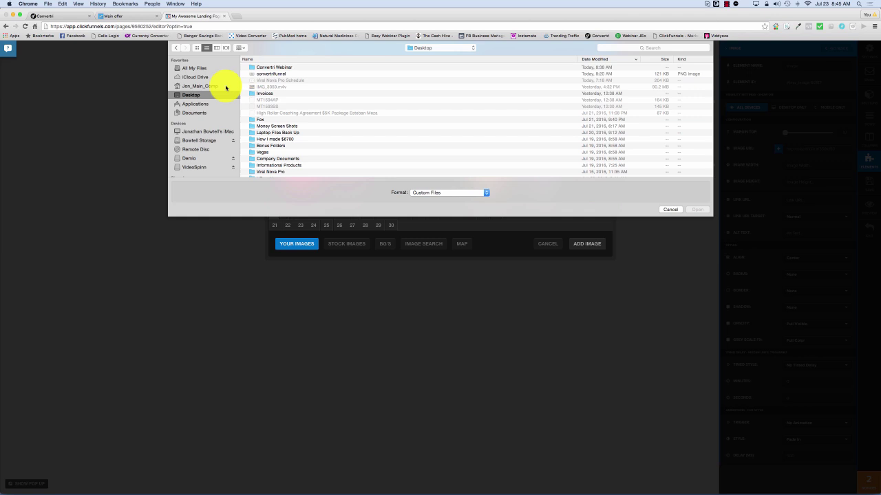
{"action": "double_click", "coordinate": [268, 67]}
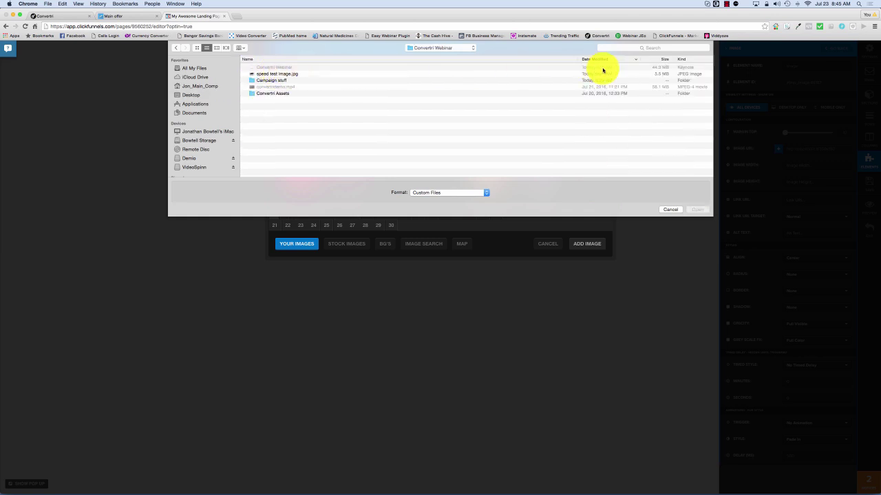
{"action": "left_click", "coordinate": [275, 74]}
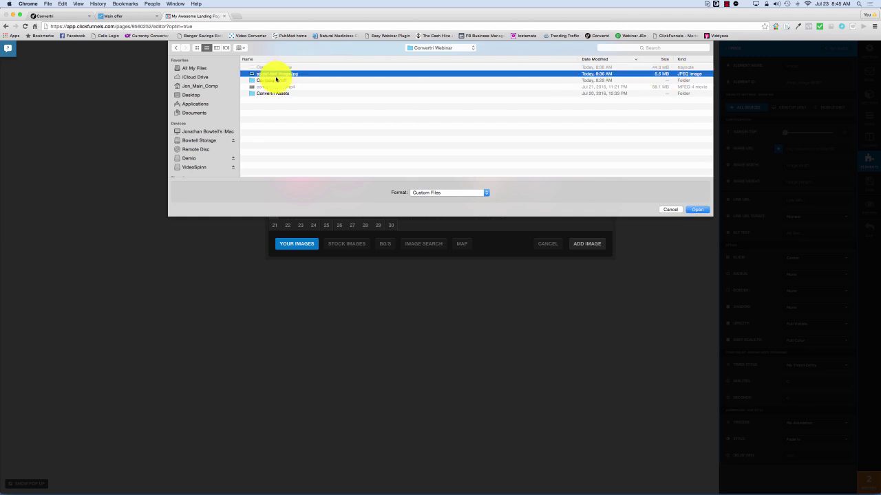
{"action": "left_click", "coordinate": [700, 210]}
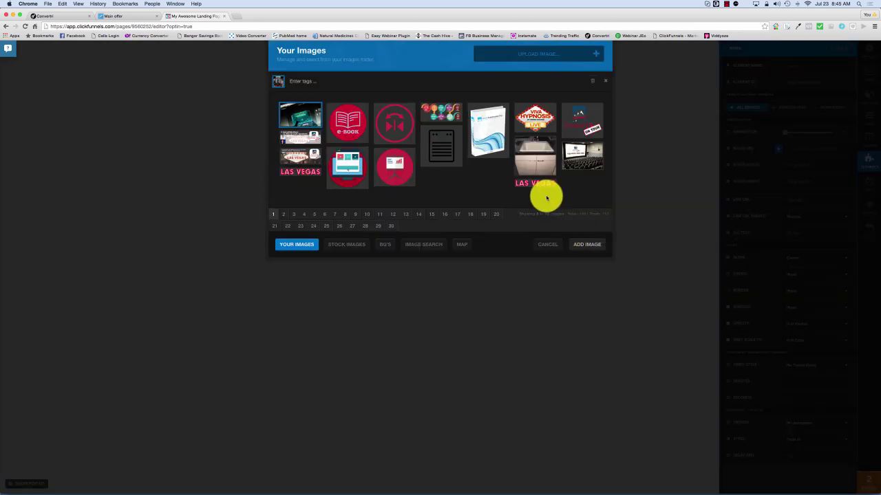
{"action": "left_click", "coordinate": [589, 244]}
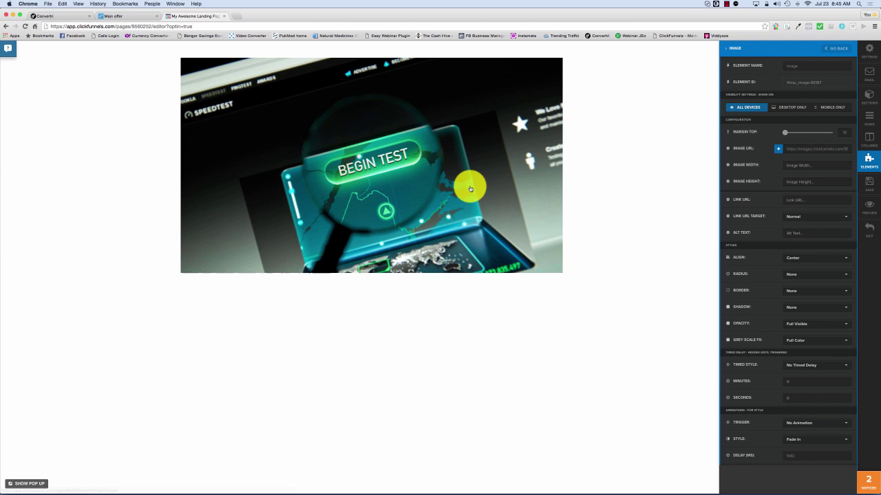
- Close the Image settings panel so only the centred speed test image remains
{"action": "left_click", "coordinate": [432, 177]}
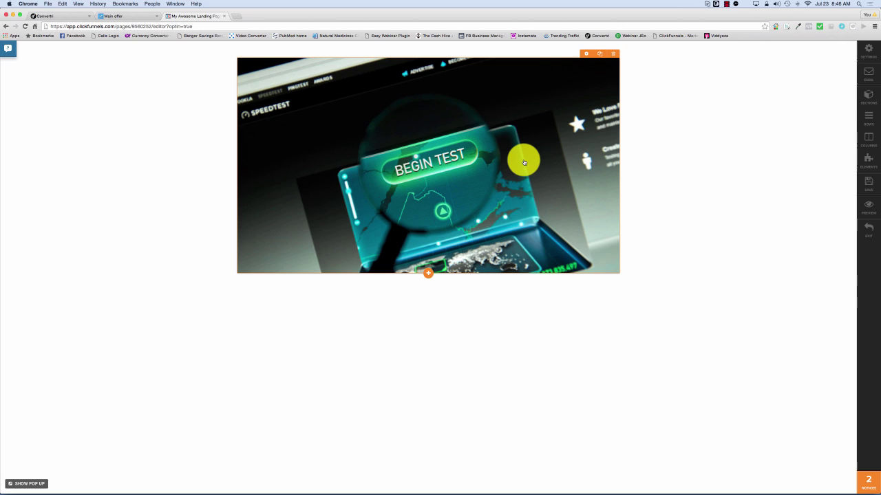
- Clear the image width value so the speedtest image displays at full size
{"action": "left_click", "coordinate": [531, 117]}
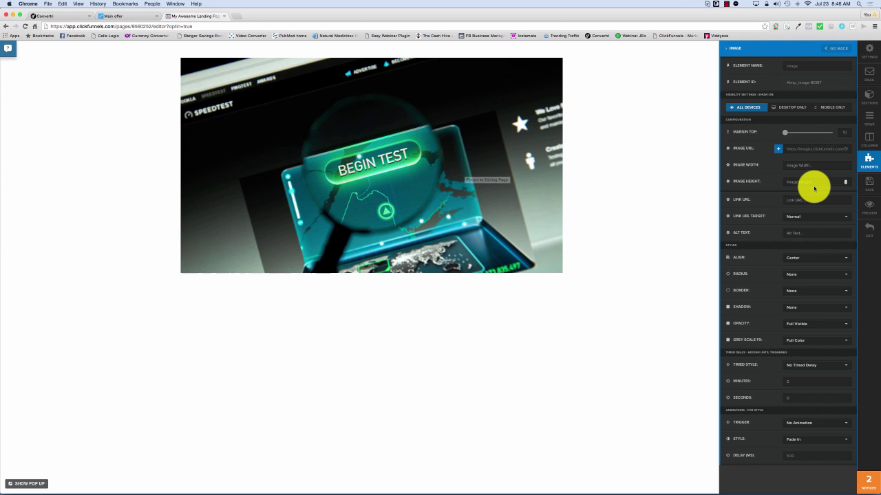
{"action": "left_click", "coordinate": [796, 165]}
{"action": "type", "text": "300"}
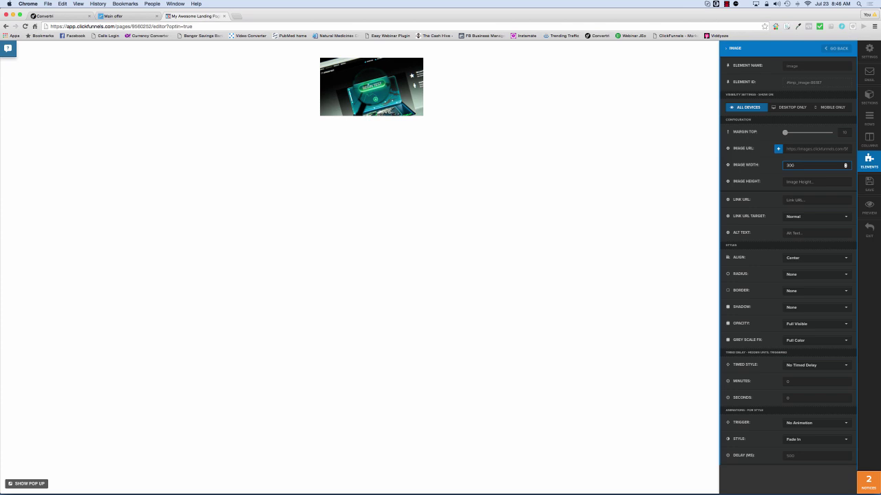
{"action": "key", "text": "BackSpace"}
{"action": "key", "text": "BackSpace"}
{"action": "key", "text": "BackSpace"}
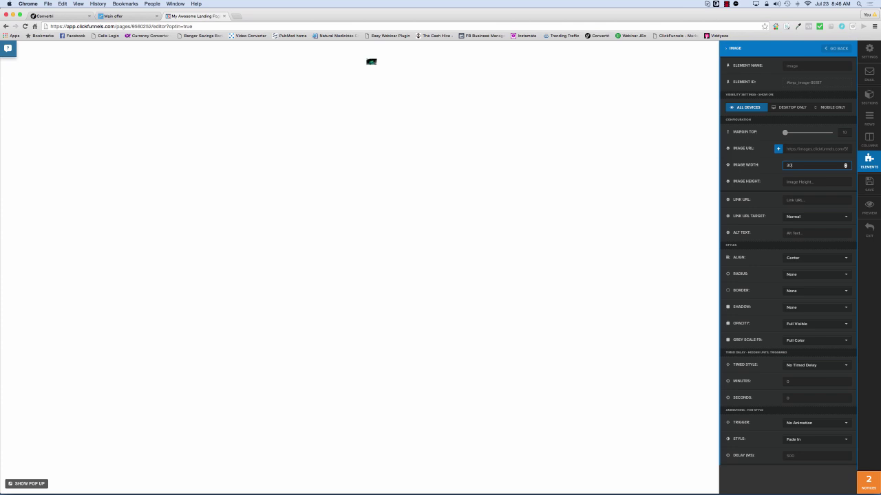
- Save the speedtest page and return to the Eternal Pen funnel's step overview
{"action": "left_click", "coordinate": [390, 359]}
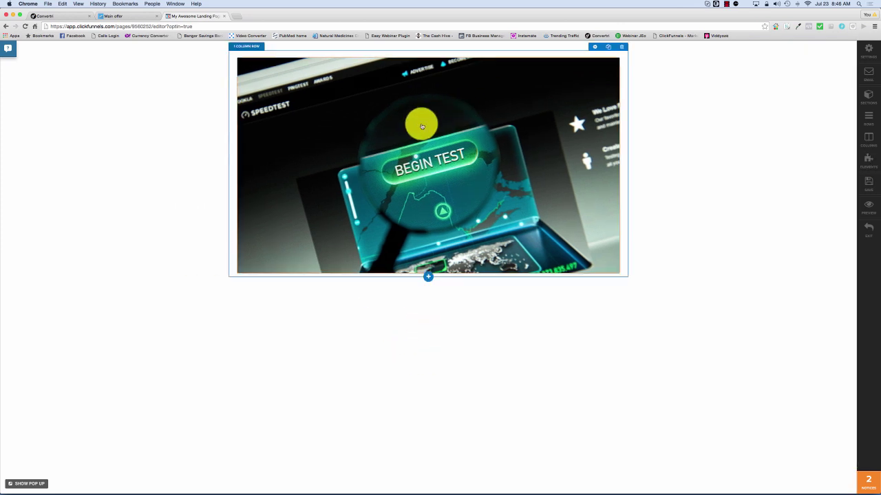
{"action": "left_click", "coordinate": [869, 182]}
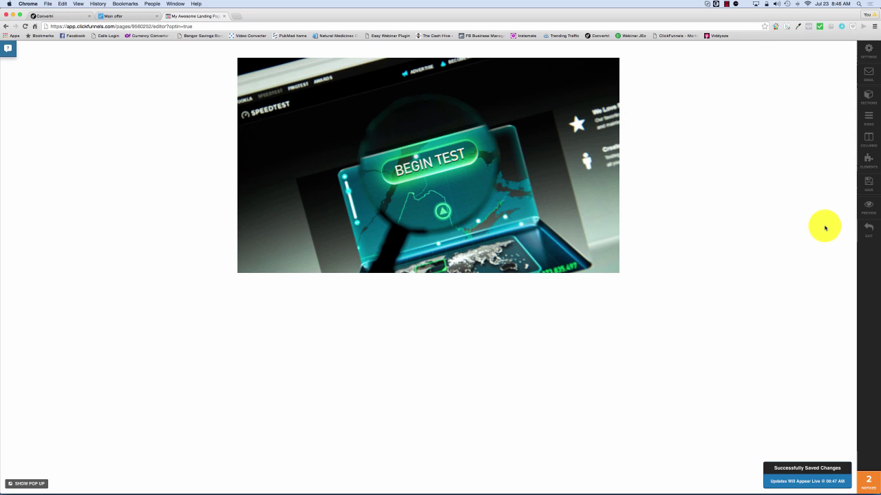
{"action": "left_click", "coordinate": [867, 229]}
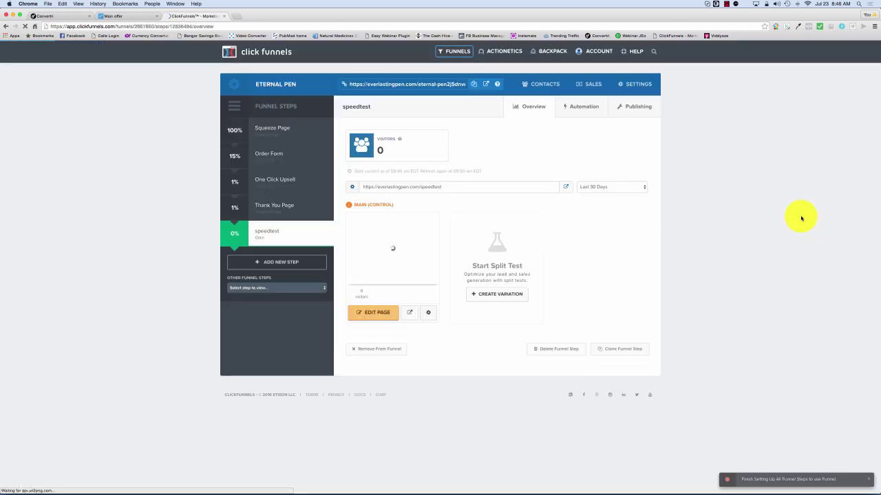
- Open the live page at everlastingpen.com/speedtest and close the funnel overview tab
{"action": "left_click", "coordinate": [567, 188]}
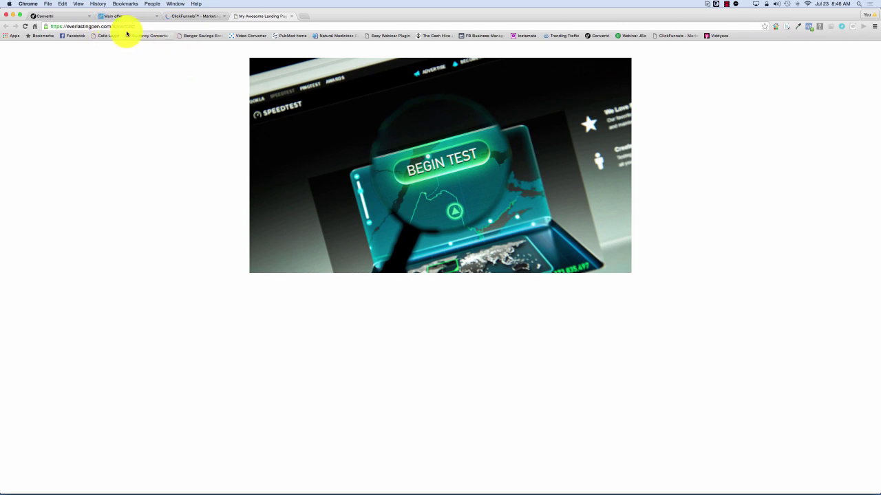
{"action": "left_click", "coordinate": [225, 16]}
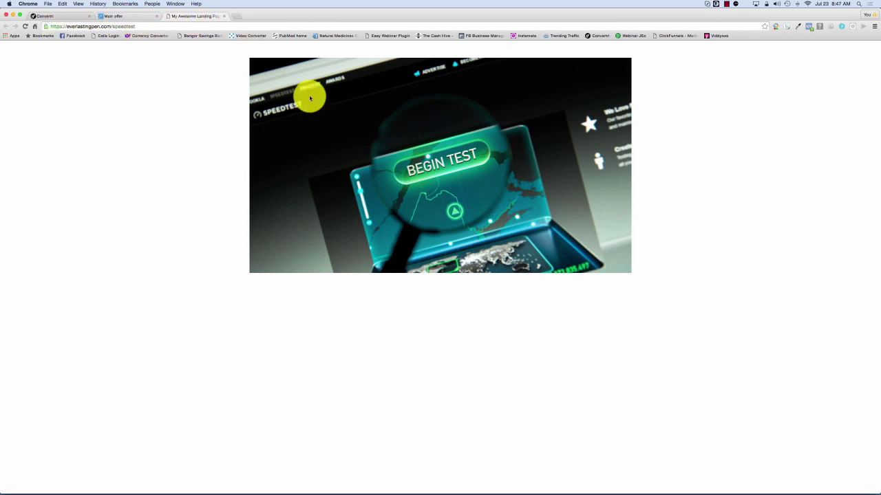
- Select the Convertri page's address and compare it with the ClickFunnels speedtest page
{"action": "left_click", "coordinate": [127, 17]}
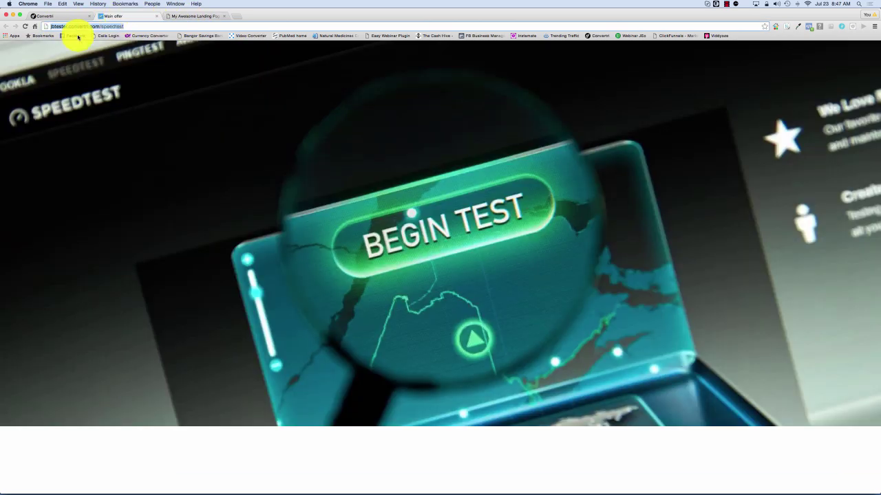
{"action": "left_click_drag", "start_coordinate": [51, 30], "coordinate": [111, 33]}
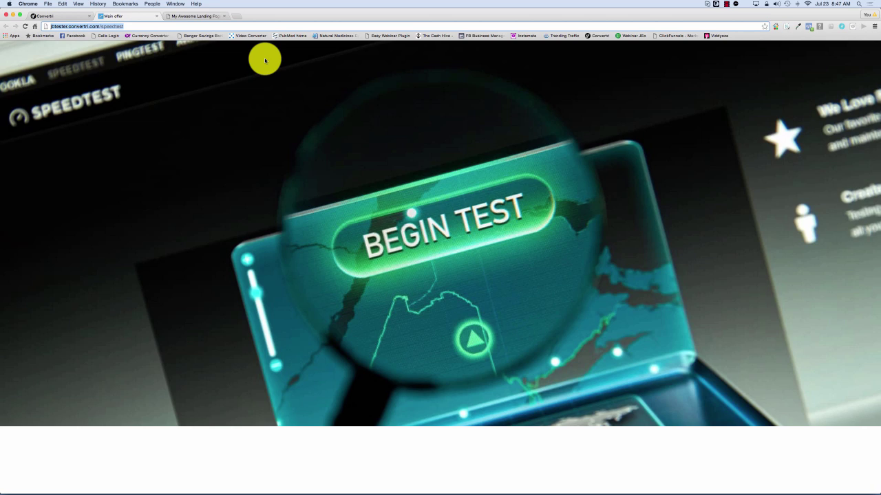
{"action": "left_click", "coordinate": [182, 16]}
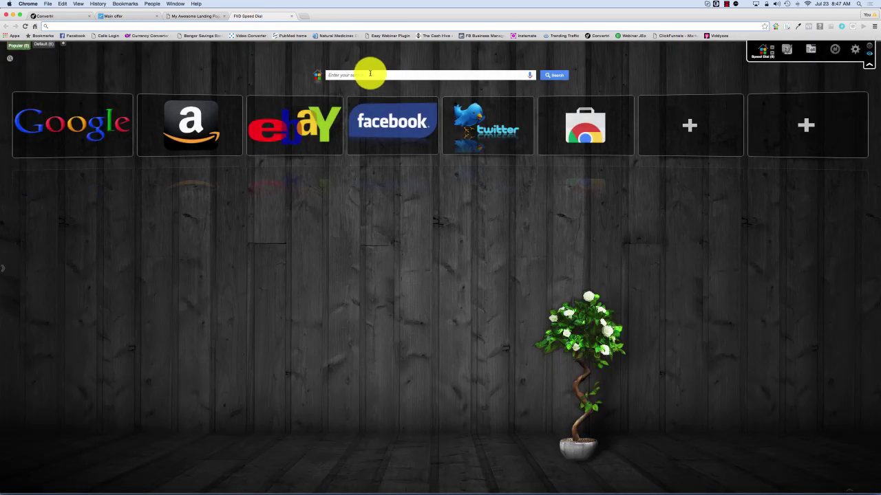
- Search 'web page speed test google' and open the Page Speed - Google Developers result
{"action": "left_click", "coordinate": [368, 73]}
{"action": "type", "text": "speed"}
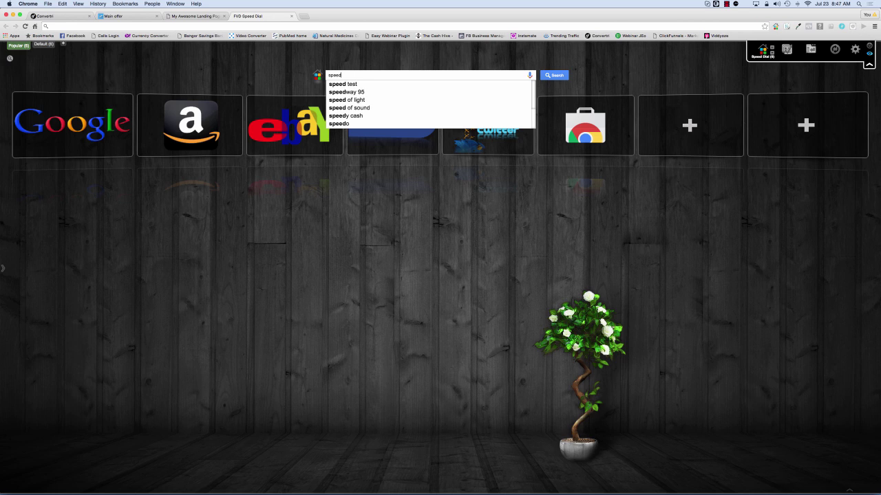
{"action": "key", "text": "BackSpace"}
{"action": "key", "text": "BackSpace"}
{"action": "key", "text": "BackSpace"}
{"action": "key", "text": "BackSpace"}
{"action": "key", "text": "BackSpace"}
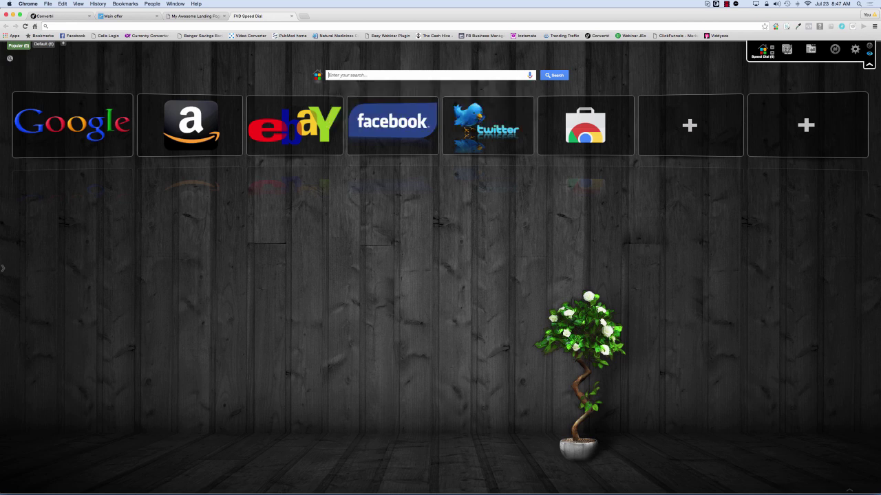
{"action": "type", "text": "web page speed"}
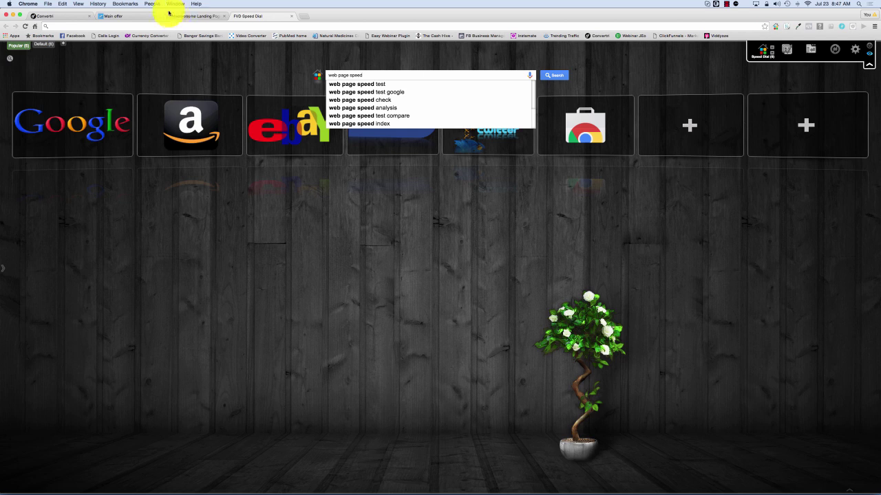
{"action": "left_click", "coordinate": [374, 92]}
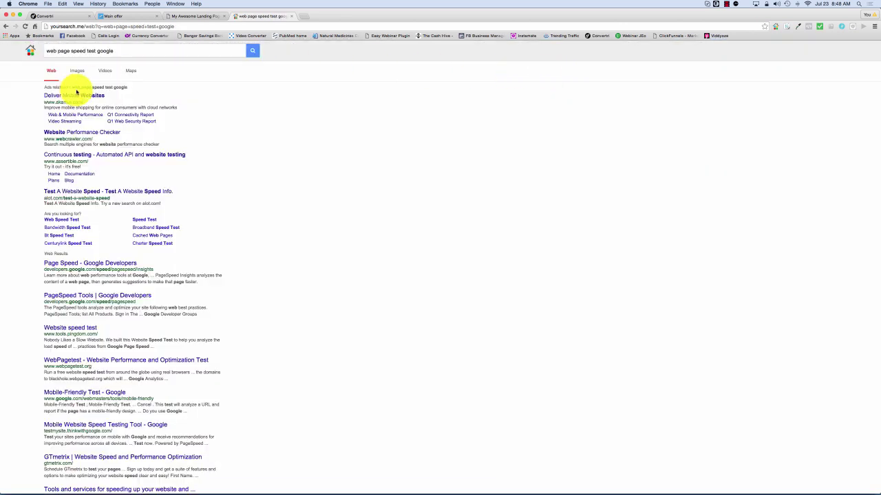
{"action": "left_click", "coordinate": [96, 263]}
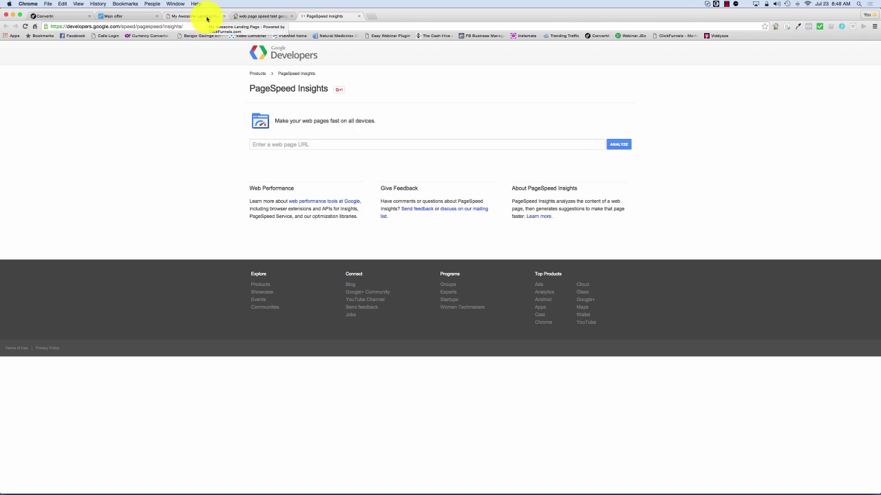
{"action": "left_click", "coordinate": [291, 16]}
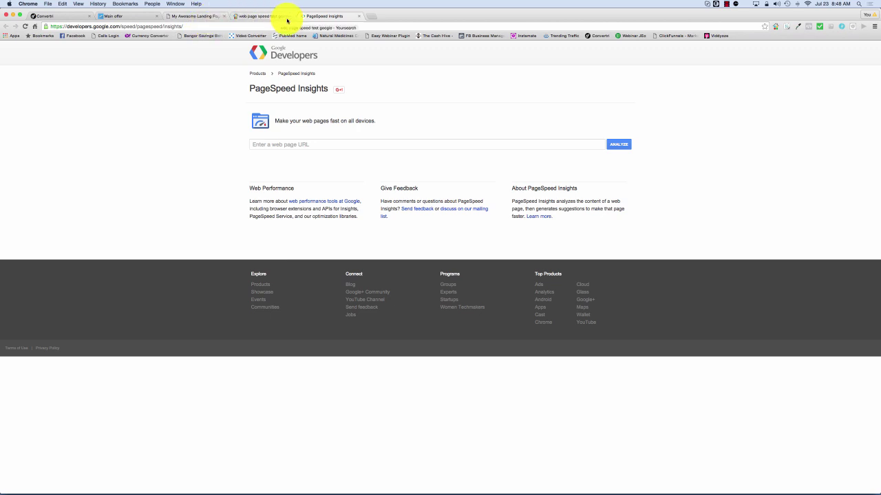
{"action": "left_click", "coordinate": [203, 16]}
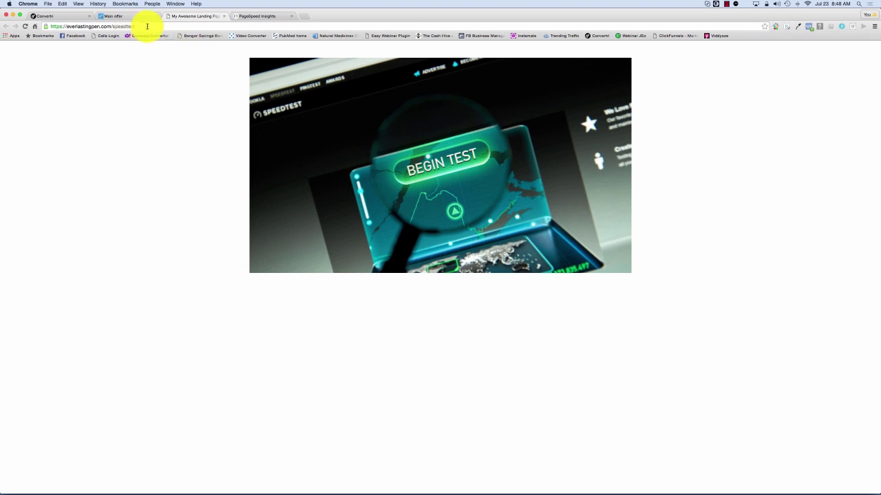
{"action": "left_click", "coordinate": [66, 25]}
{"action": "key", "text": "super+c"}
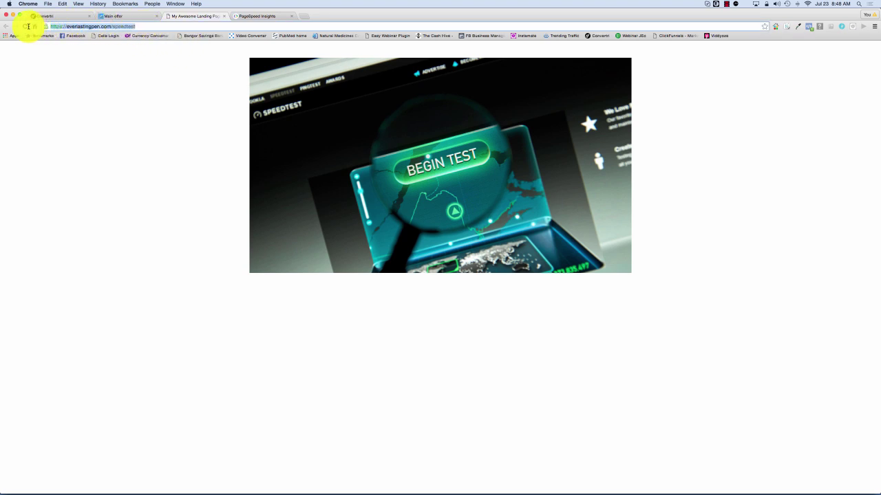
{"action": "left_click", "coordinate": [275, 16]}
{"action": "left_click", "coordinate": [288, 145]}
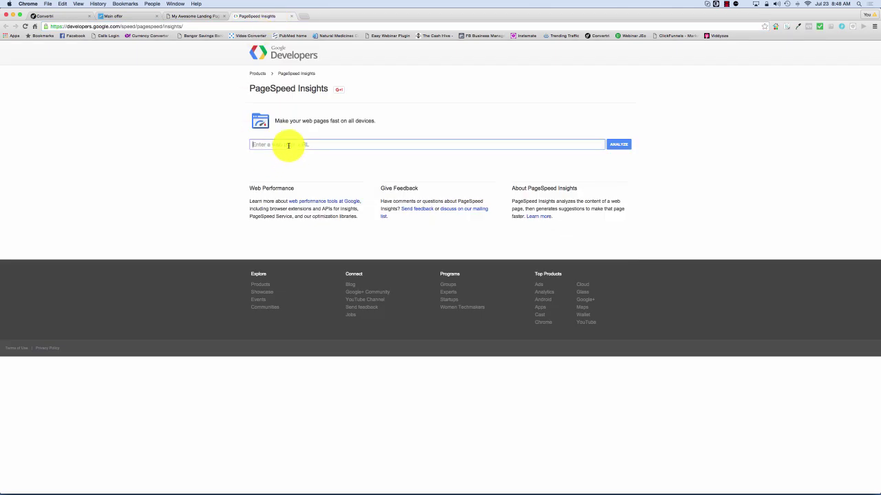
{"action": "key", "text": "super+v"}
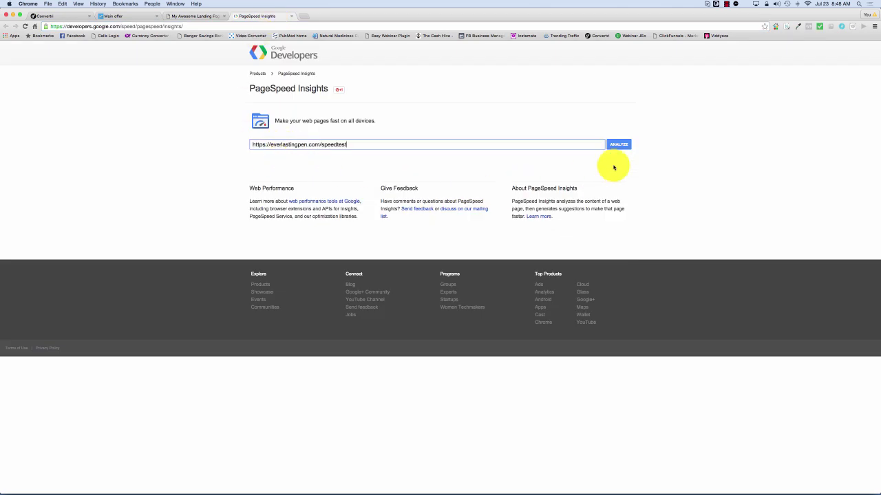
{"action": "left_click", "coordinate": [623, 146]}
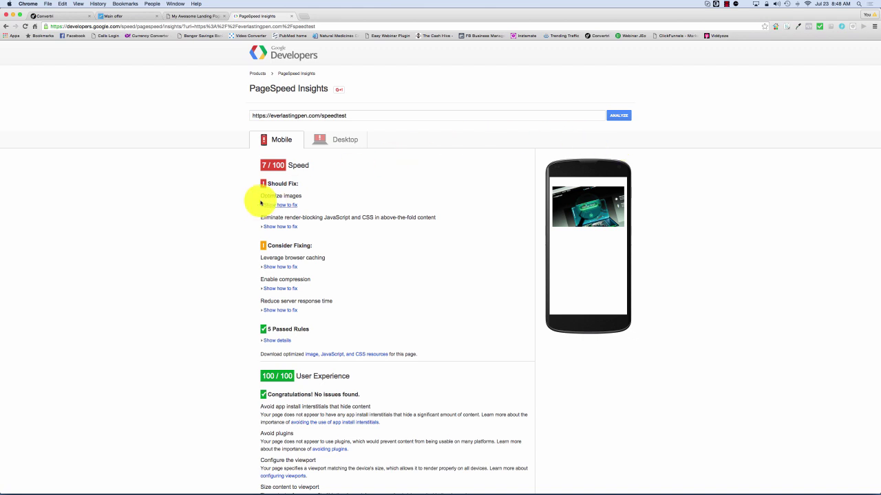
- Compare ClickFunnels' 9/100 desktop and 7/100 mobile scores, then show the Convertri page
{"action": "left_click", "coordinate": [347, 140]}
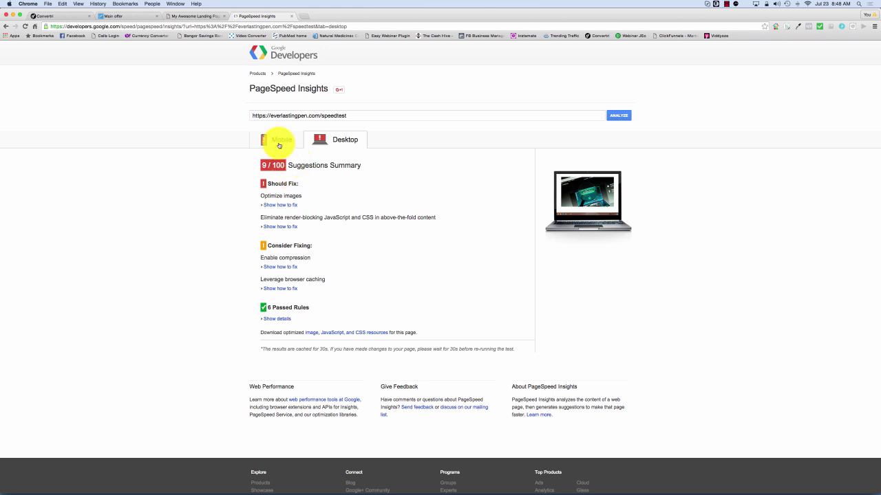
{"action": "left_click", "coordinate": [282, 142]}
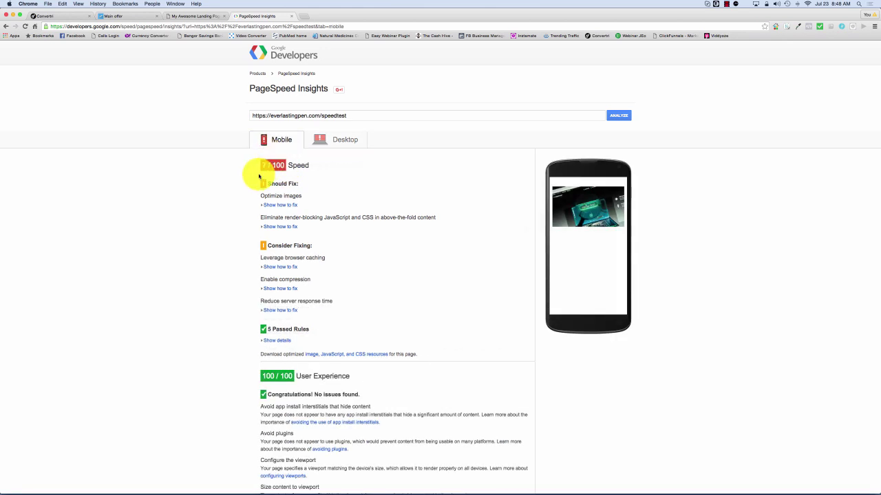
{"action": "left_click", "coordinate": [344, 141]}
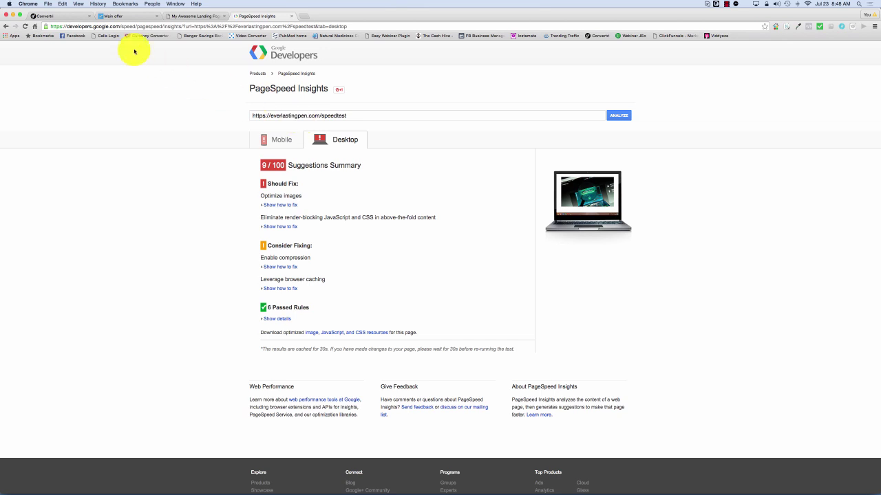
{"action": "left_click", "coordinate": [117, 17]}
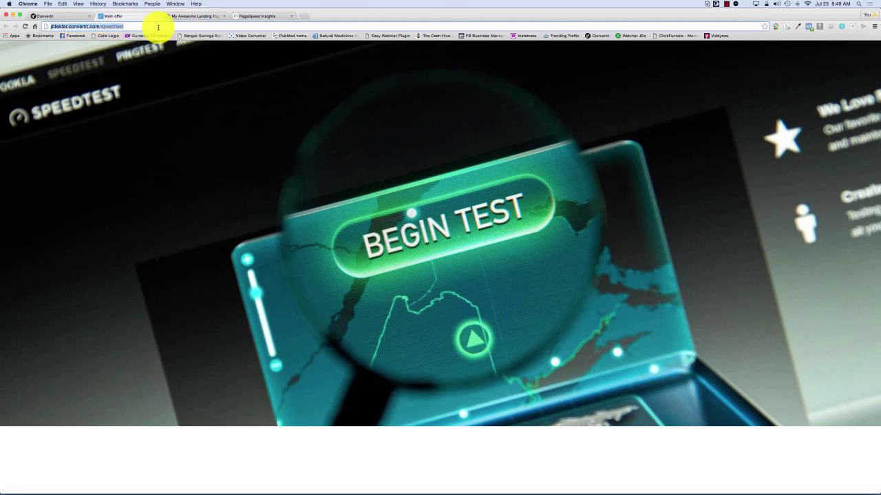
- Paste the jbtester.convertri.com/speedtest address over the old URL, analyze, and view desktop results
{"action": "left_click", "coordinate": [258, 15]}
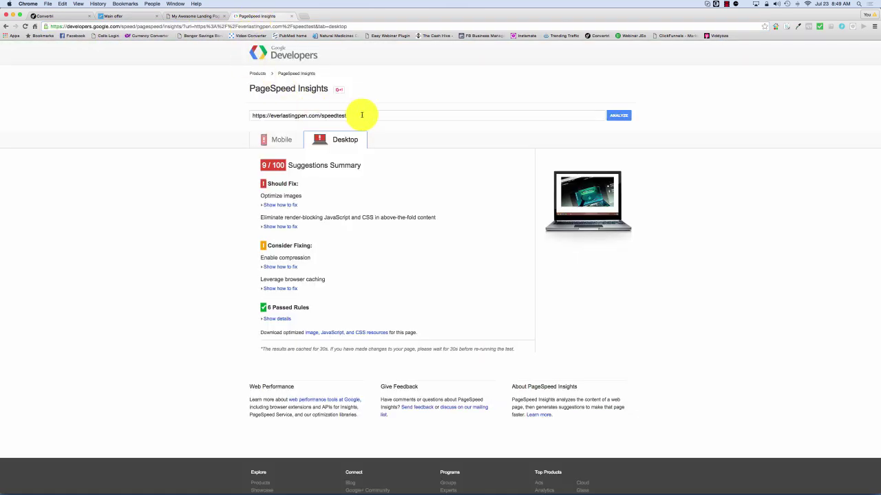
{"action": "left_click_drag", "start_coordinate": [361, 115], "coordinate": [226, 113]}
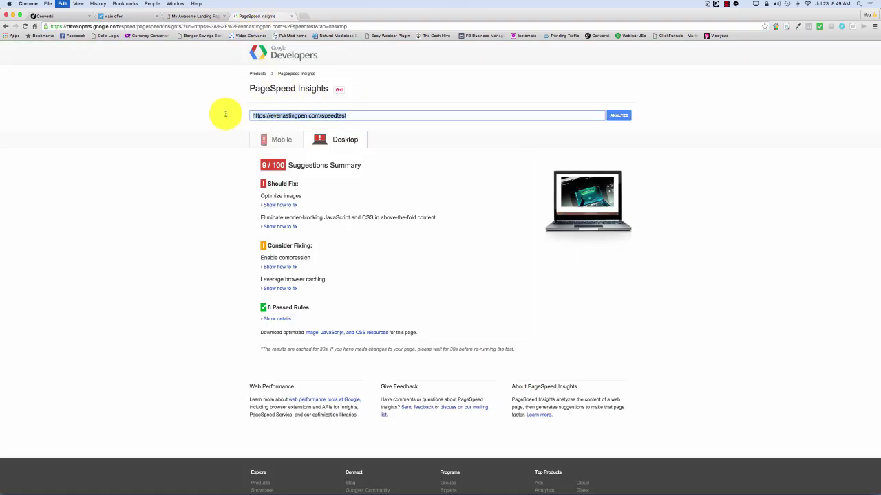
{"action": "type", "text": "http://jbtester.convertri.com/speedtest"}
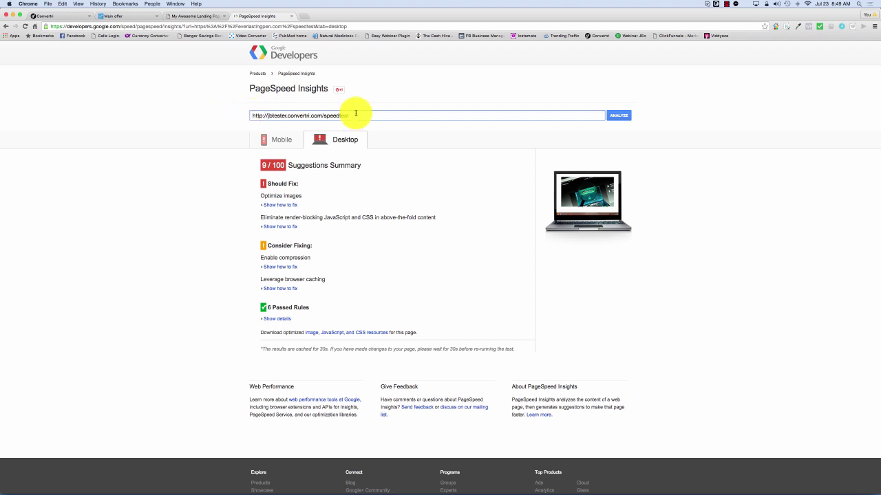
{"action": "left_click", "coordinate": [622, 117]}
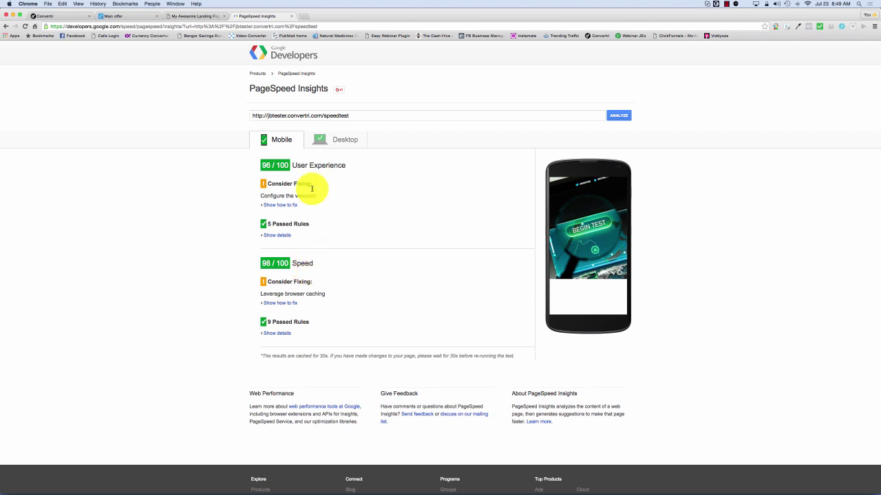
{"action": "left_click", "coordinate": [341, 140]}
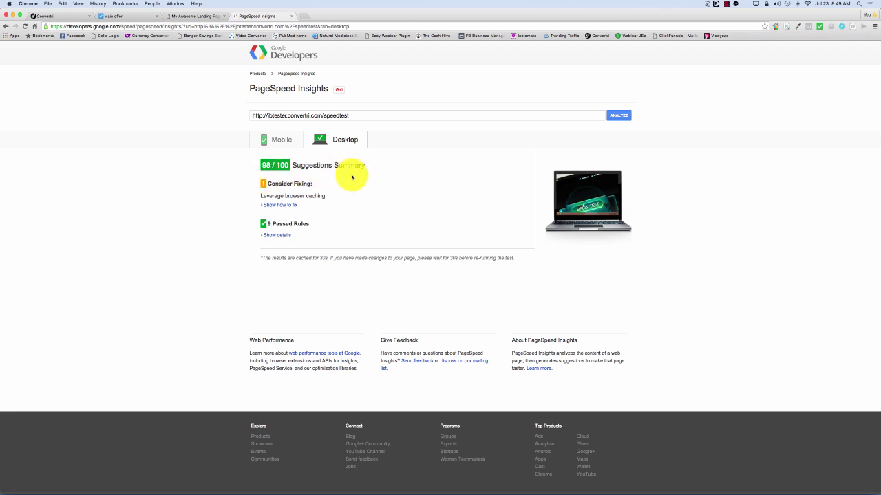
- Leave the Convertri PageSpeed results for the ClickFunnels-hosted speedtest page at everlastingpen.com/speedtest
{"action": "key", "text": "super+l"}
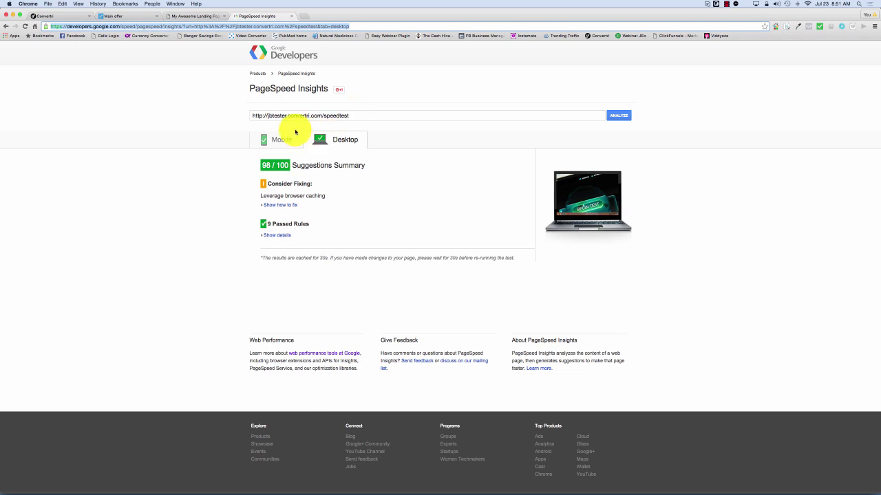
{"action": "left_click", "coordinate": [186, 19]}
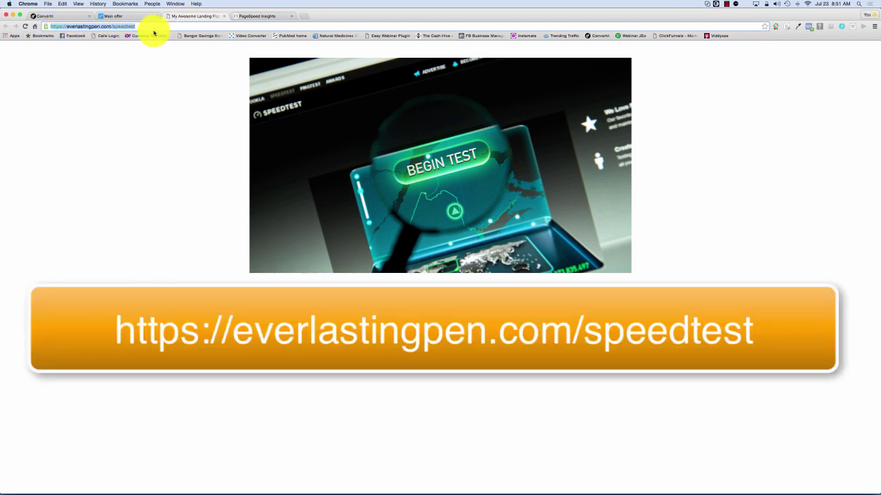
- Bring up the Convertri-hosted speedtest page at jbtester.convertri.com via its 'Main offer' tab
{"action": "left_click", "coordinate": [122, 16]}
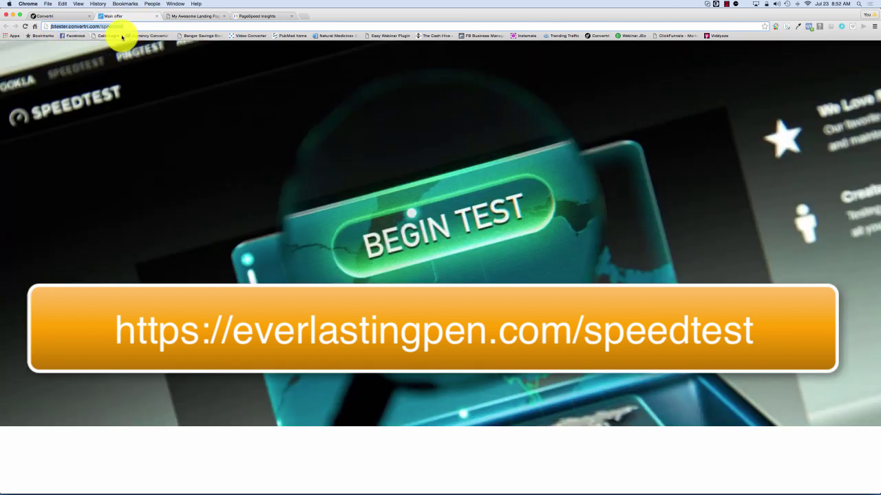